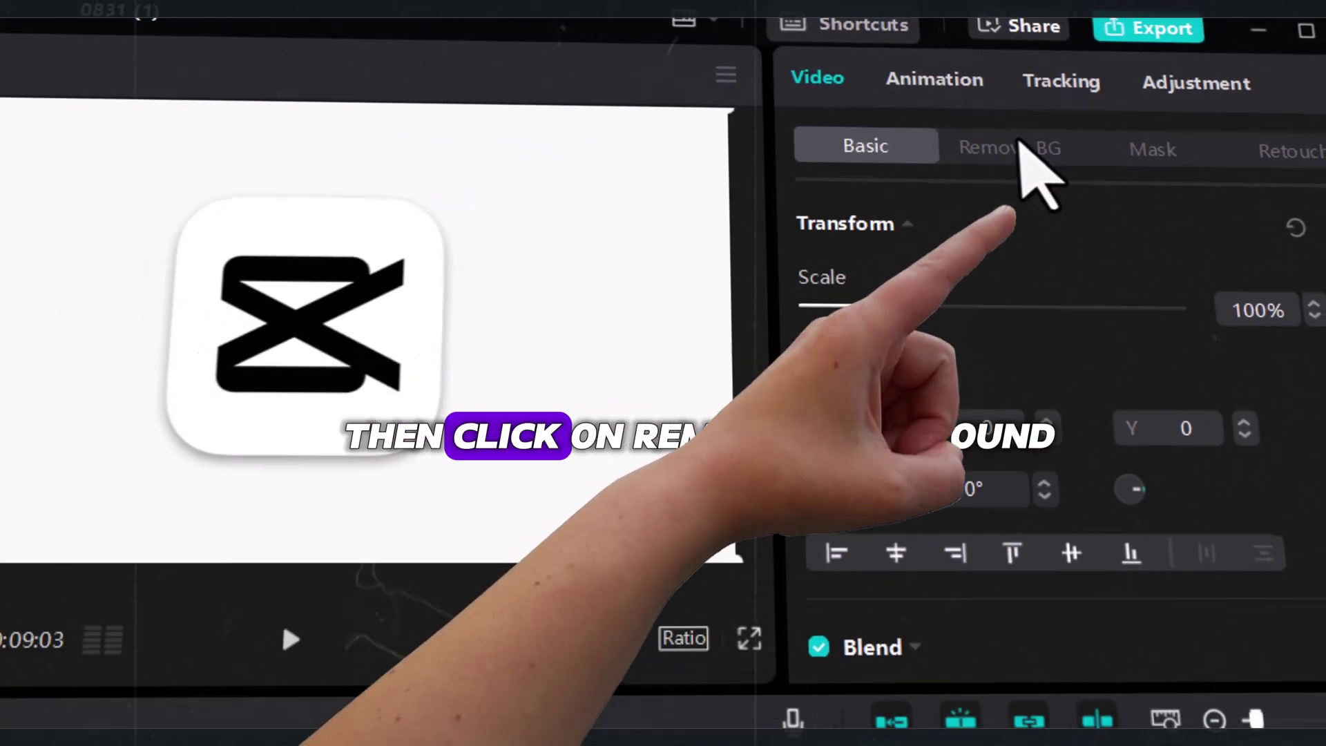
- Remove the logo image's background with Auto removal
left_click(959, 166)
left_click(851, 205)
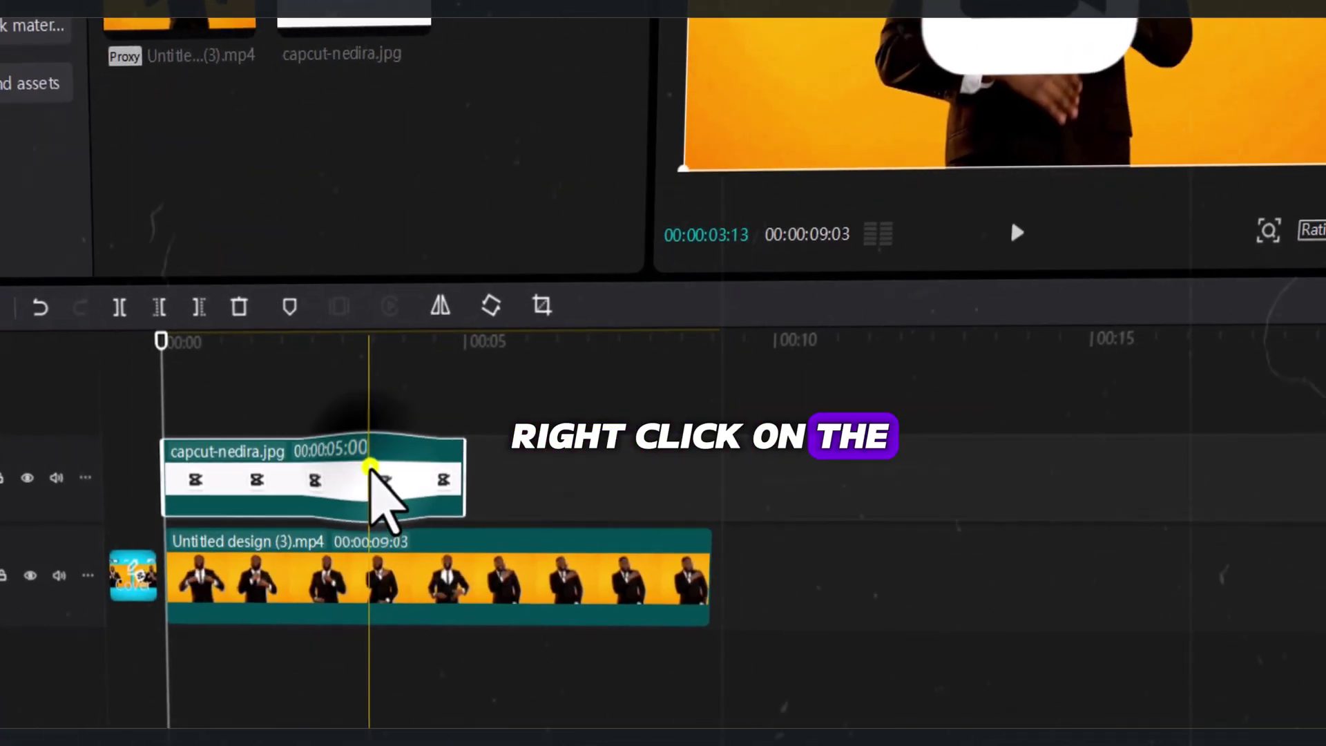
- Crop the logo image on all four sides to a tight frame around the rounded icon
right_click(330, 494)
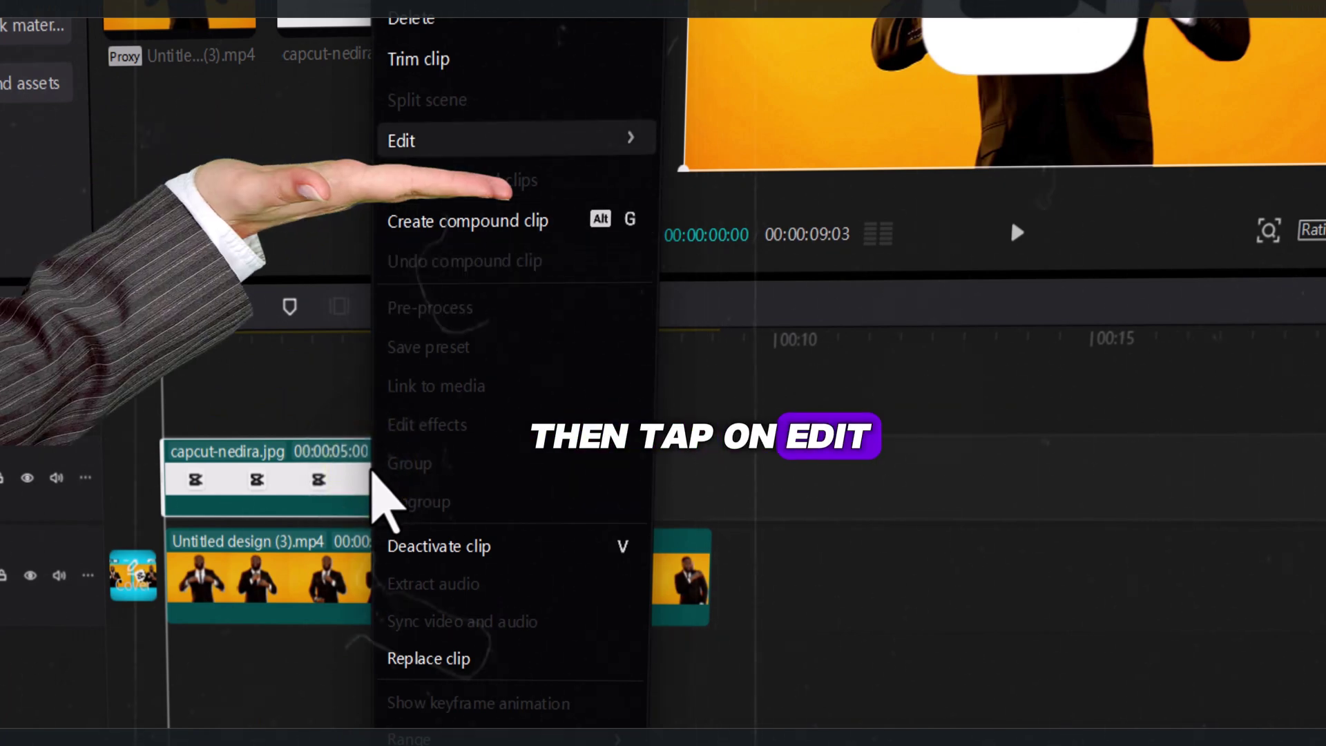
mouse_move(400, 140)
left_click(711, 299)
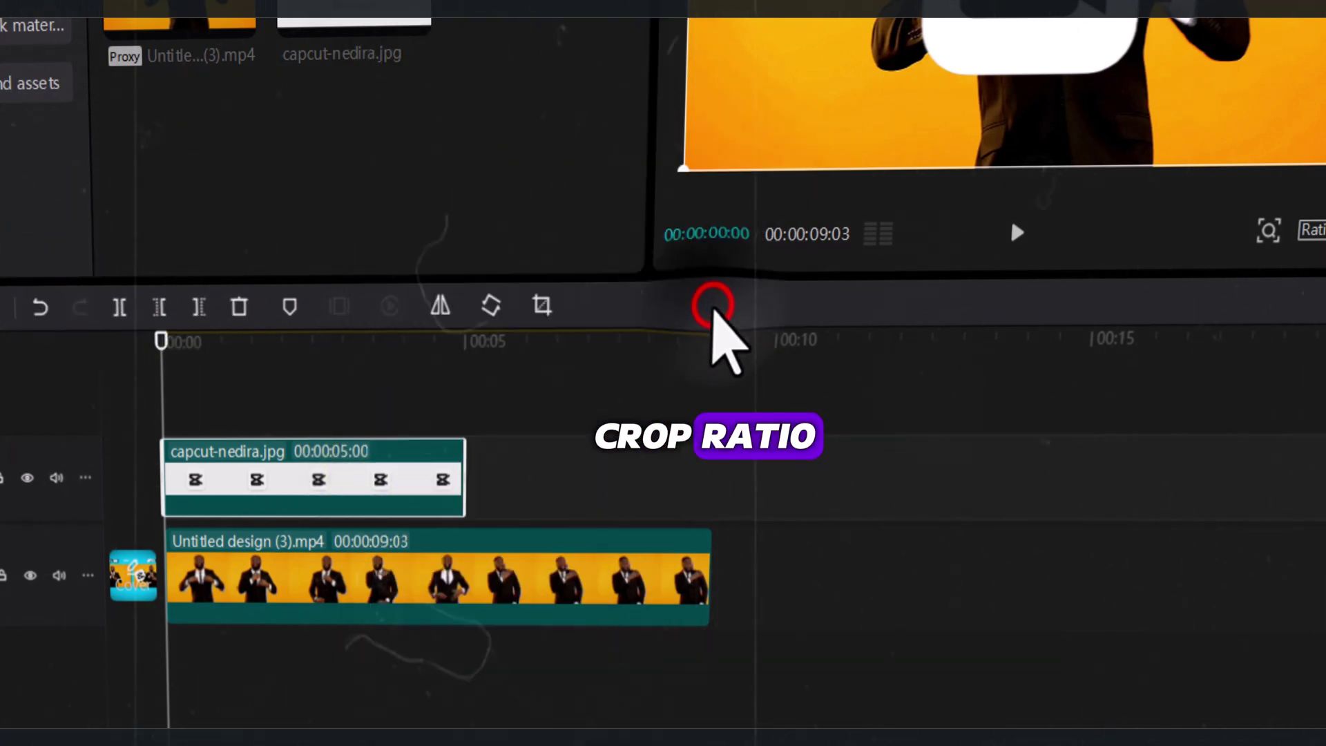
left_click_drag(664, 665, 692, 594)
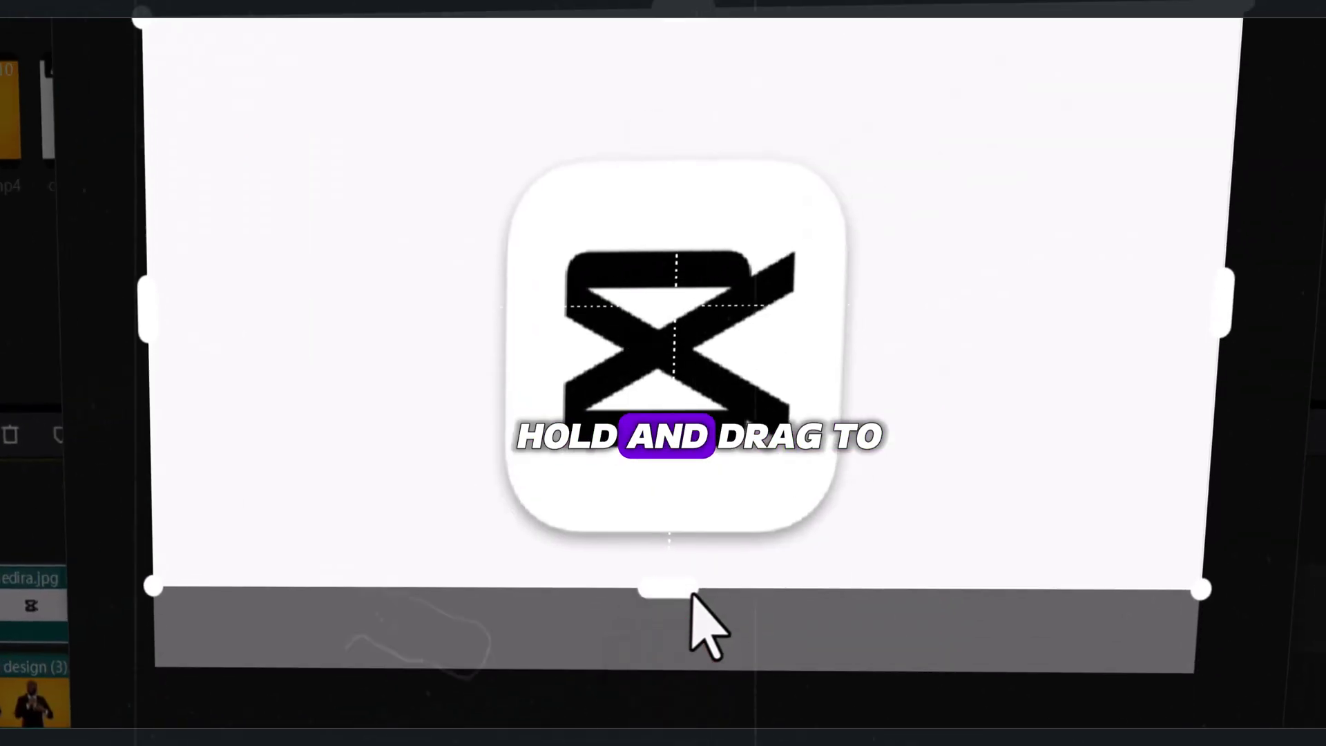
left_click_drag(146, 307, 474, 350)
left_click_drag(1223, 304, 864, 297)
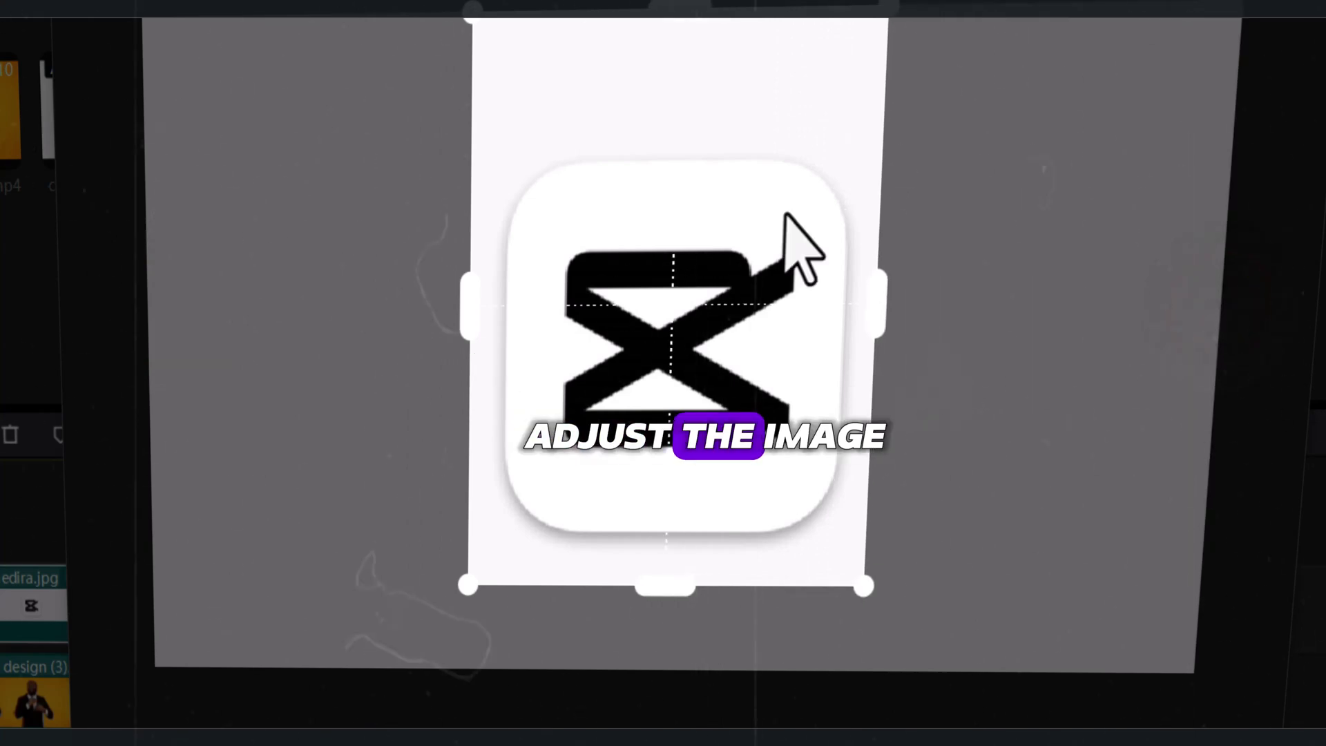
left_click_drag(666, 17, 677, 131)
left_click(1102, 608)
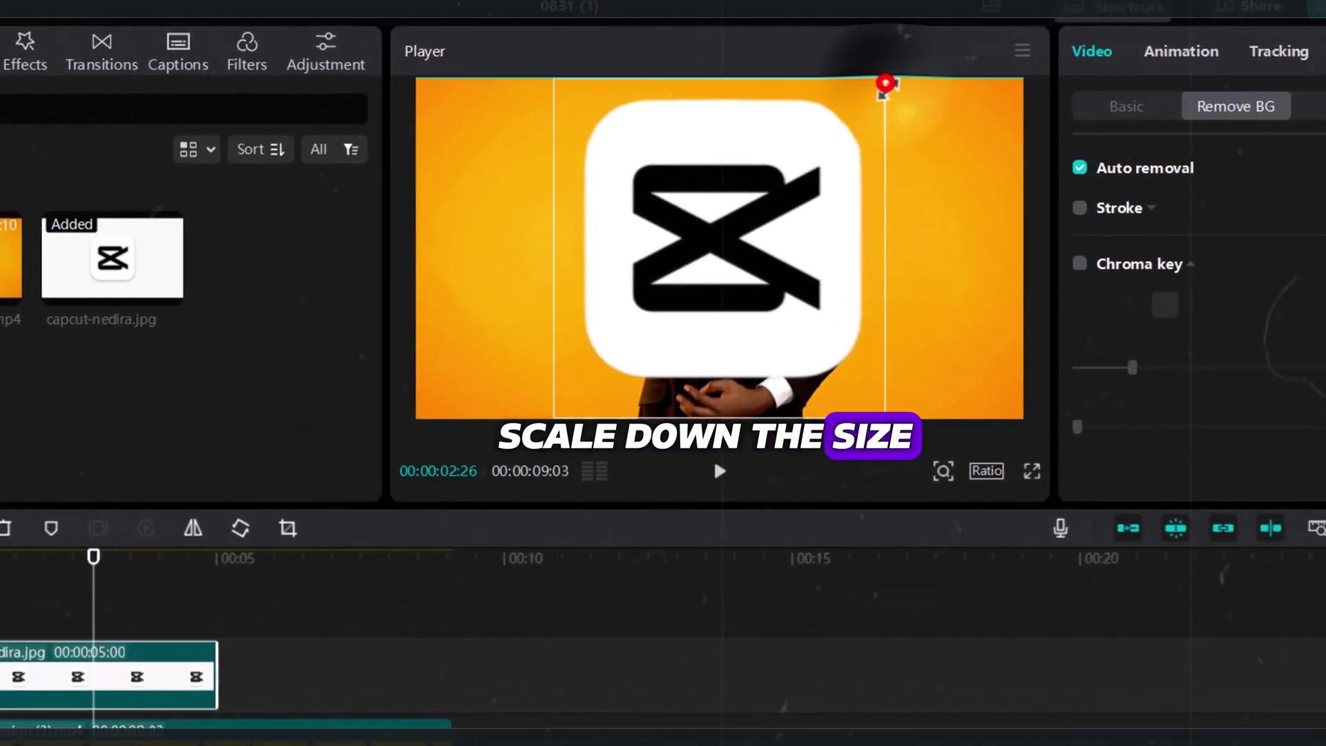
- Scale the logo down to a small icon and place it on the empty background beside the man, left of his head
left_click_drag(885, 83, 774, 205)
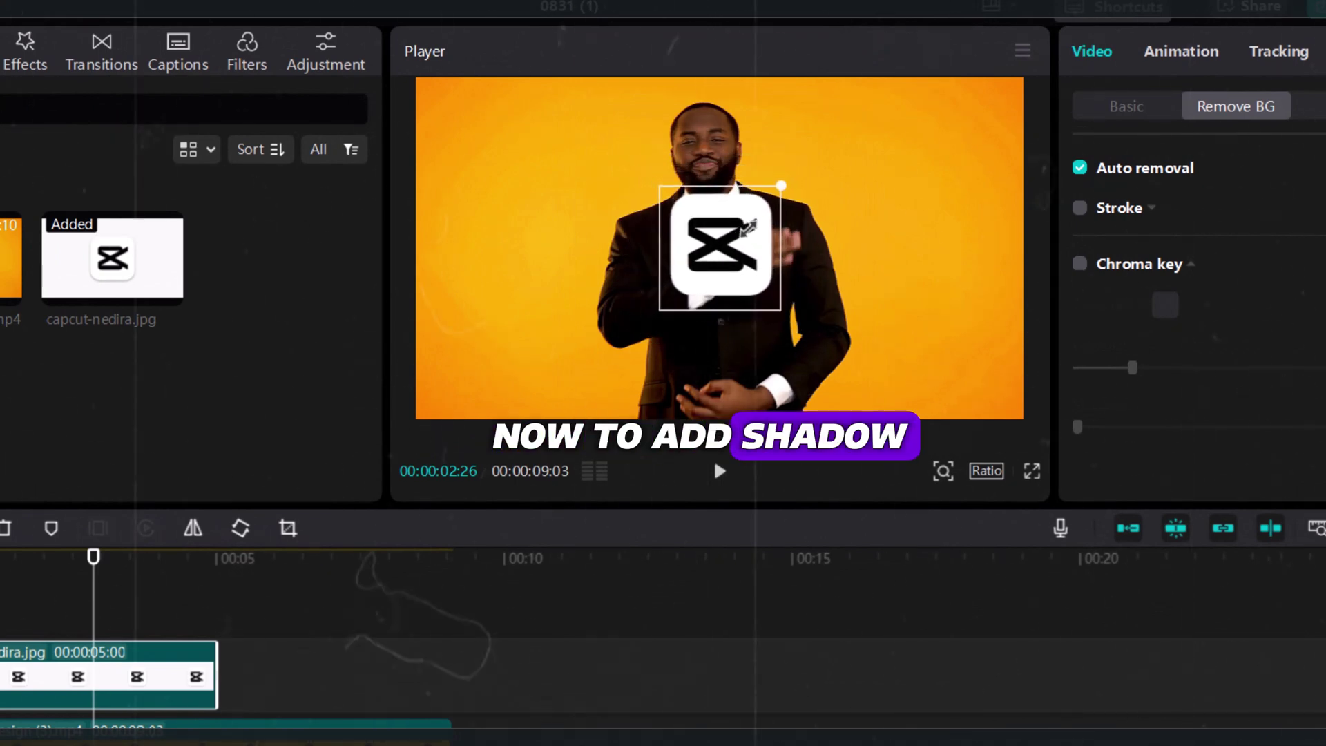
left_click_drag(731, 266, 544, 226)
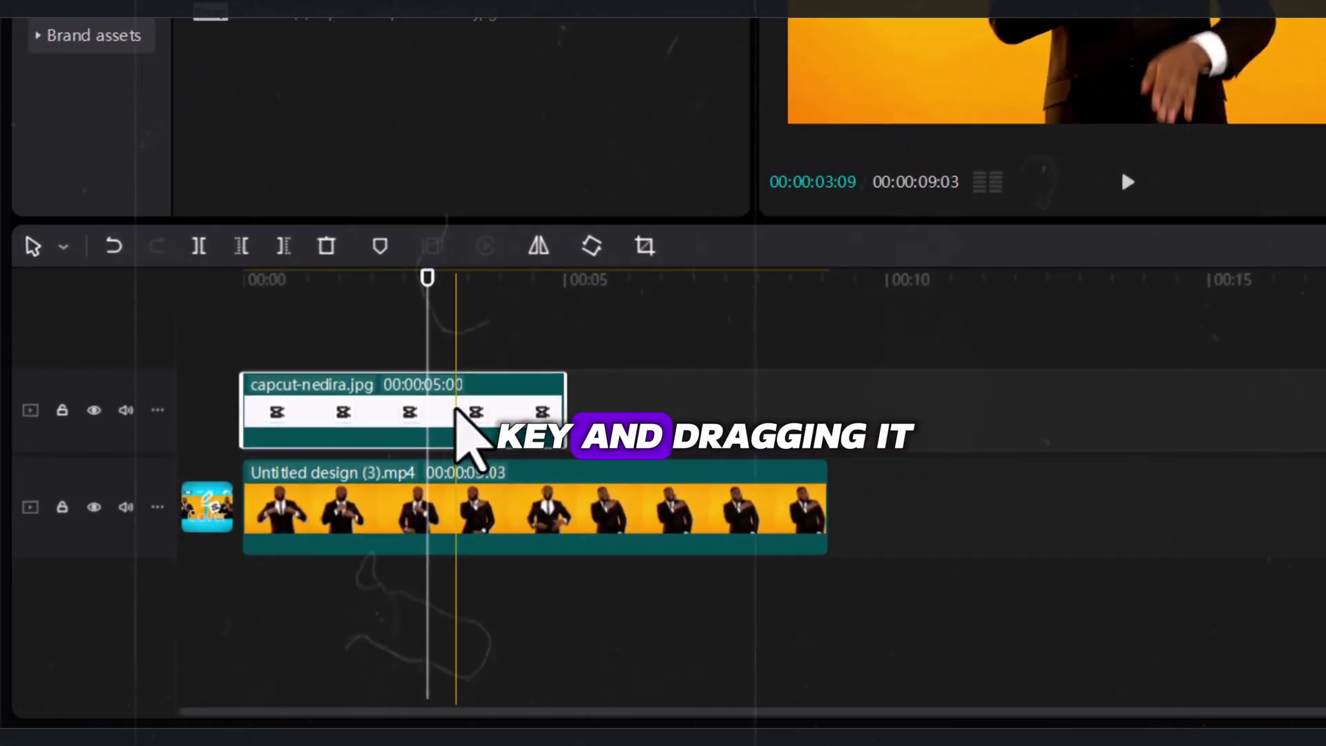
- Duplicate the logo clip onto a new track above and select the lower copy
left_click_drag(469, 432, 459, 347)
left_click(473, 498)
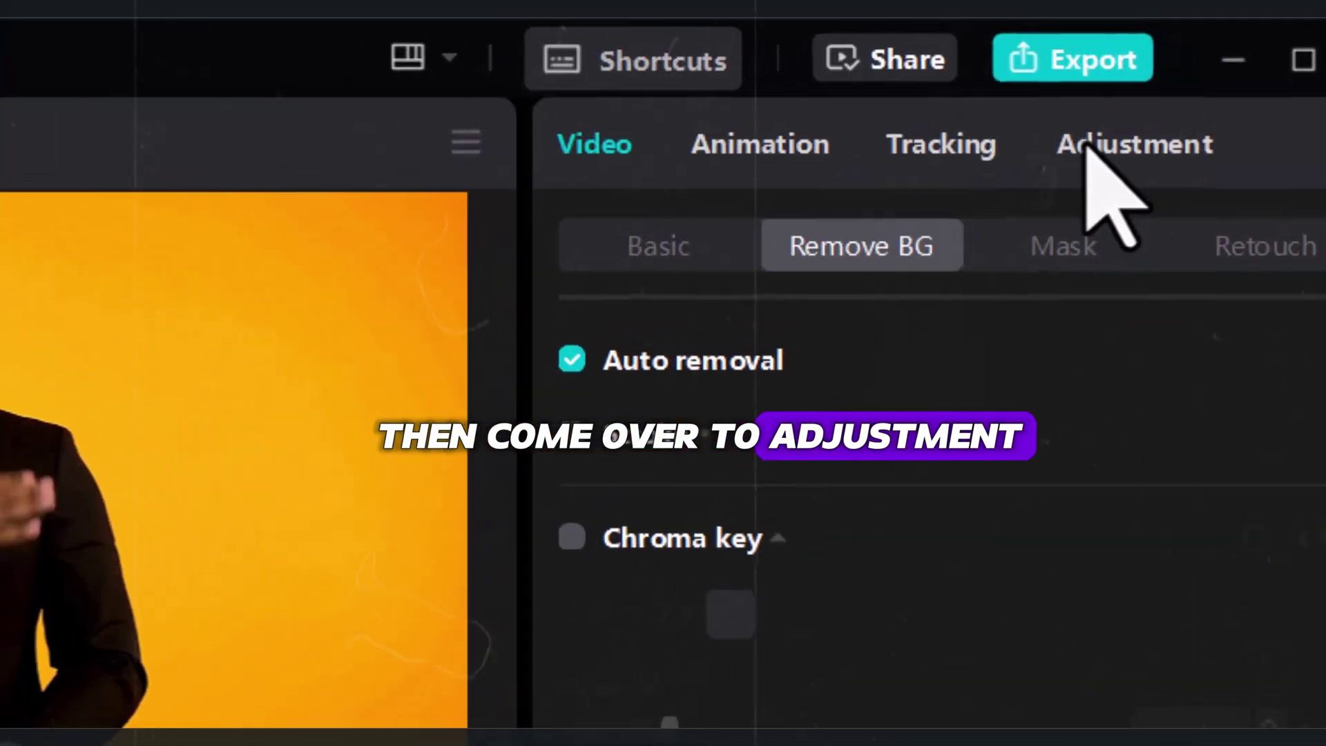
- Set the lower logo copy's Saturation, Exposure, Contrast, Highlight and Shadow adjustments to -50
left_click(1086, 146)
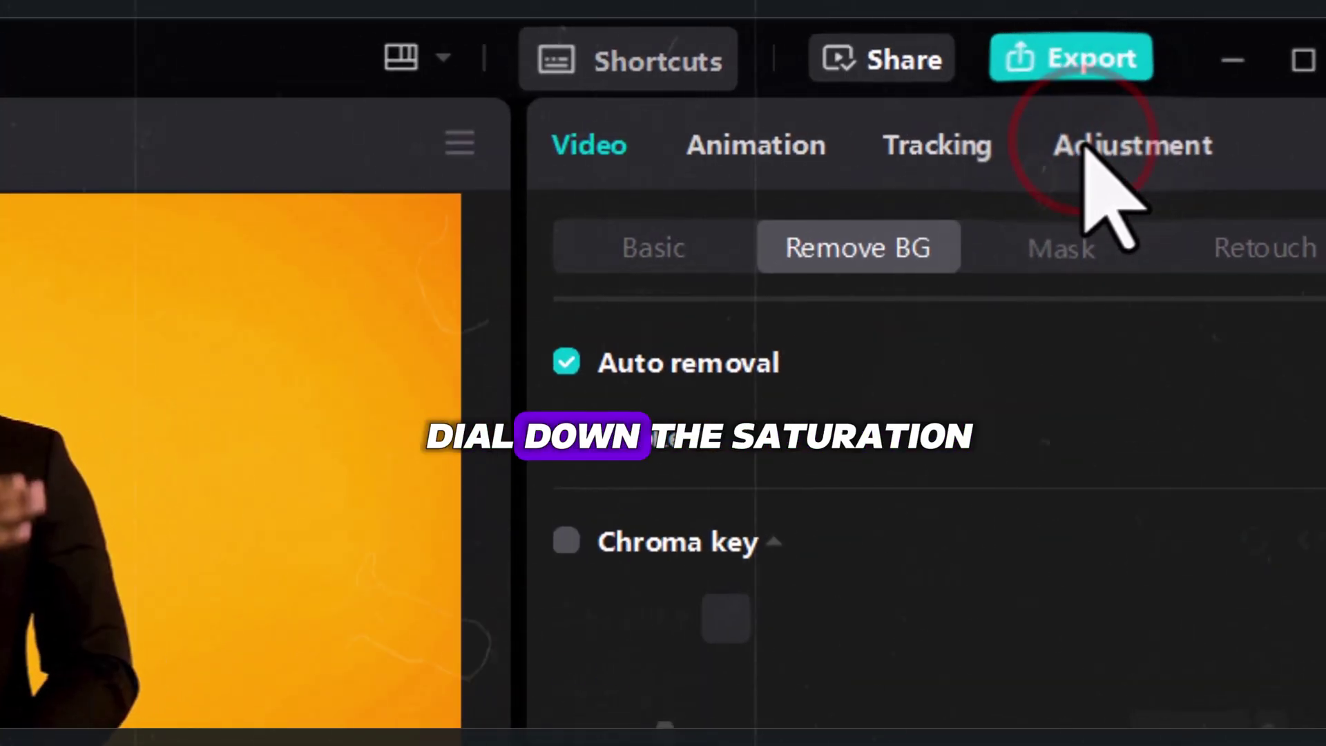
scroll(1086, 152, "down", 5)
left_click_drag(820, 368, 562, 369)
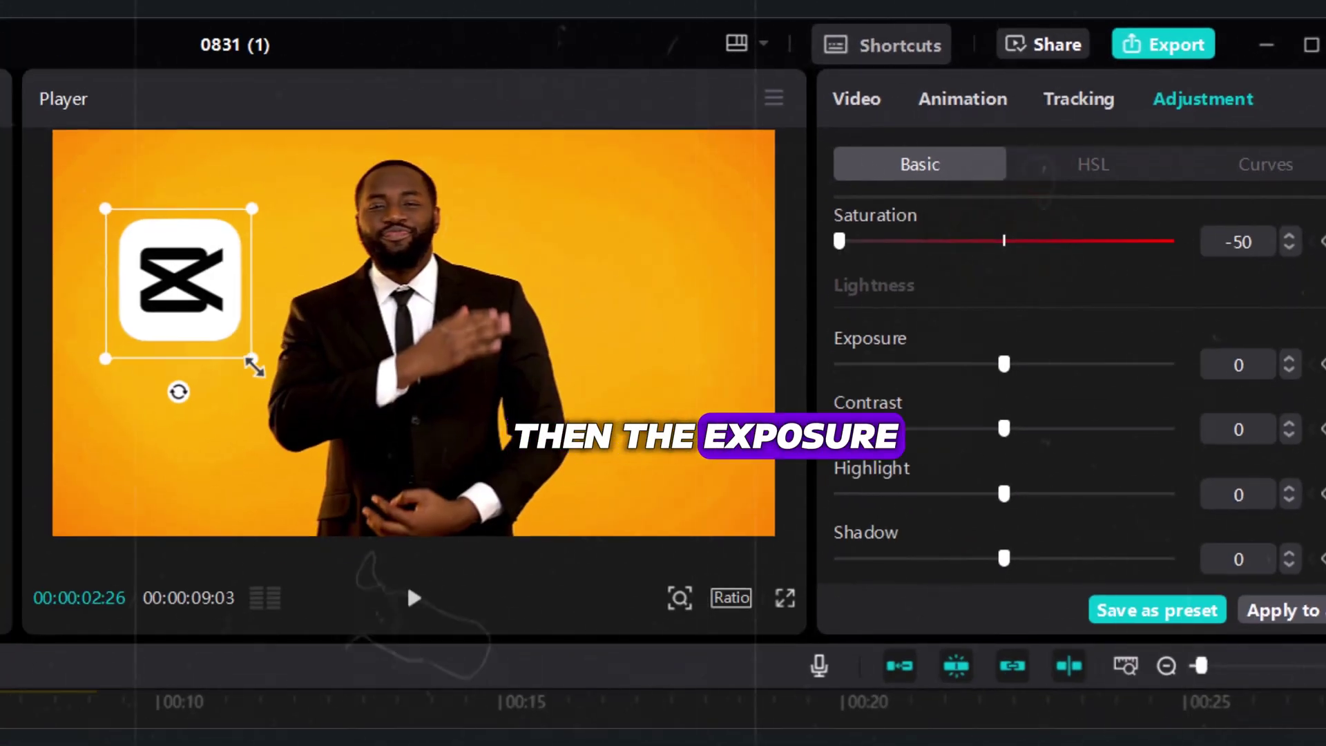
left_click_drag(1003, 364, 839, 364)
left_click_drag(1004, 429, 840, 428)
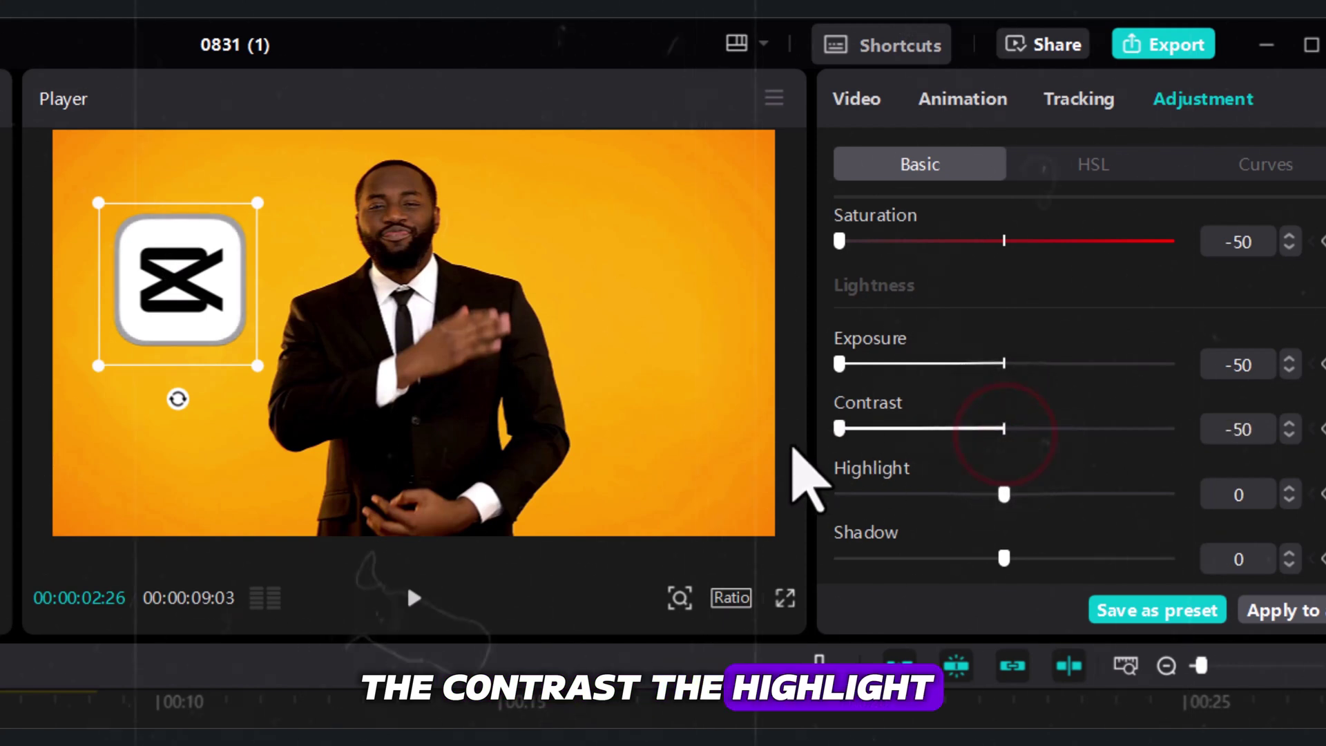
left_click_drag(1004, 495, 840, 495)
left_click_drag(1003, 558, 840, 558)
- Set the lower logo copy's Whites and Blacks to -50, Brilliance to 4 and Vignette to 50
scroll(1006, 444, "down", 3)
left_click_drag(1004, 420, 840, 420)
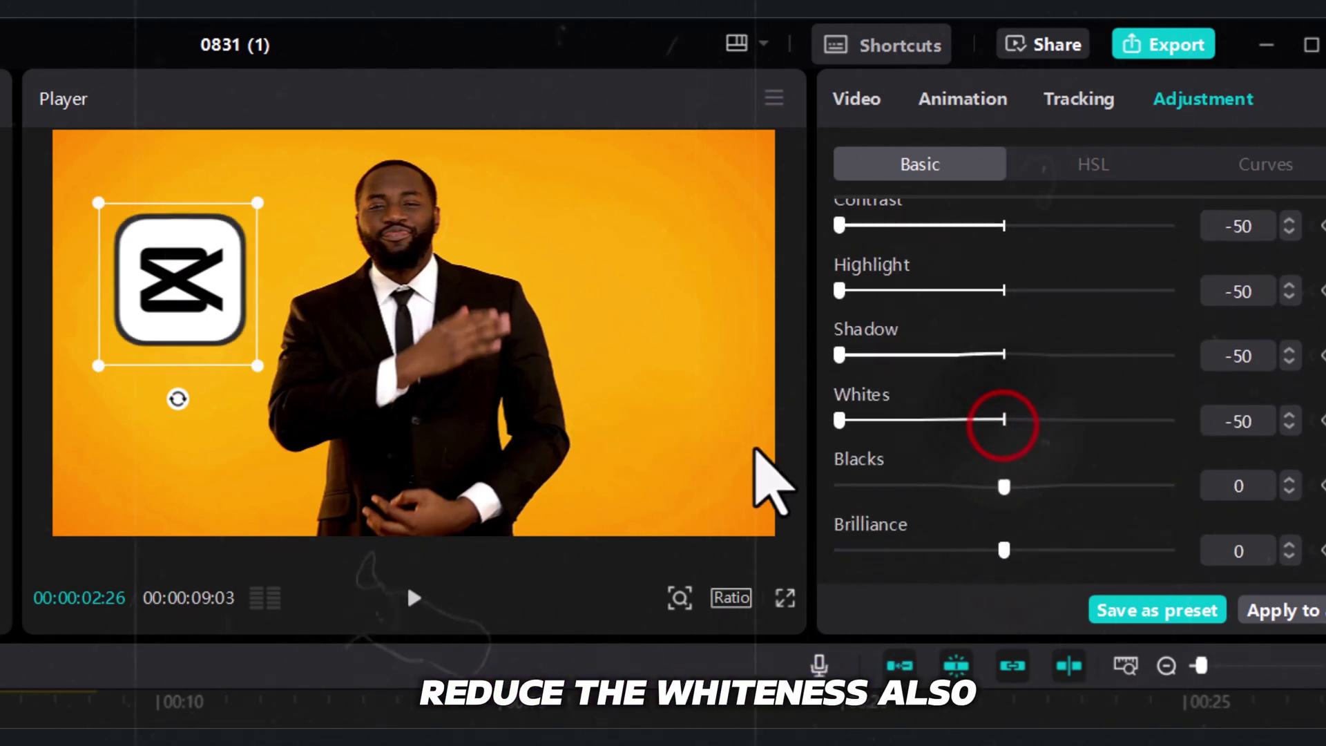
left_click_drag(1007, 486, 628, 571)
scroll(1006, 483, "down", 2)
left_click_drag(1003, 449, 1014, 449)
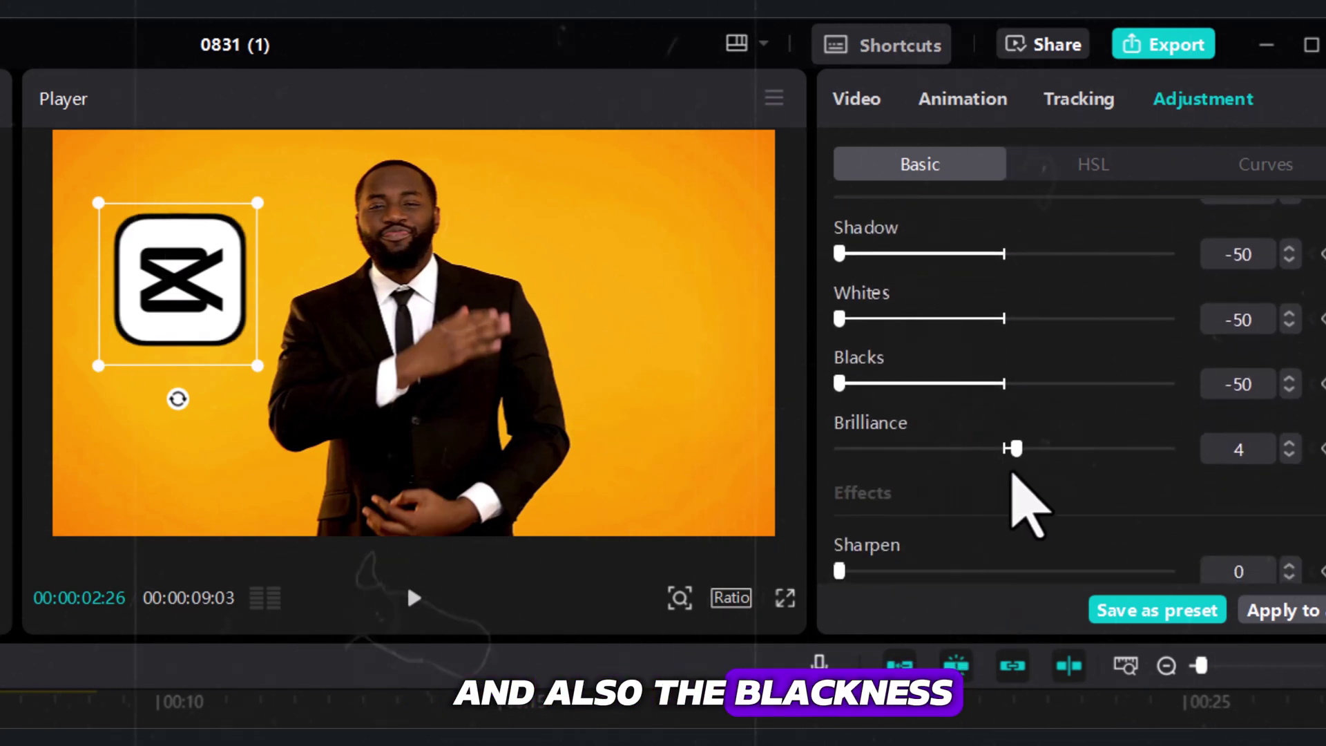
scroll(1014, 483, "down", 4)
left_click_drag(1003, 566, 1217, 608)
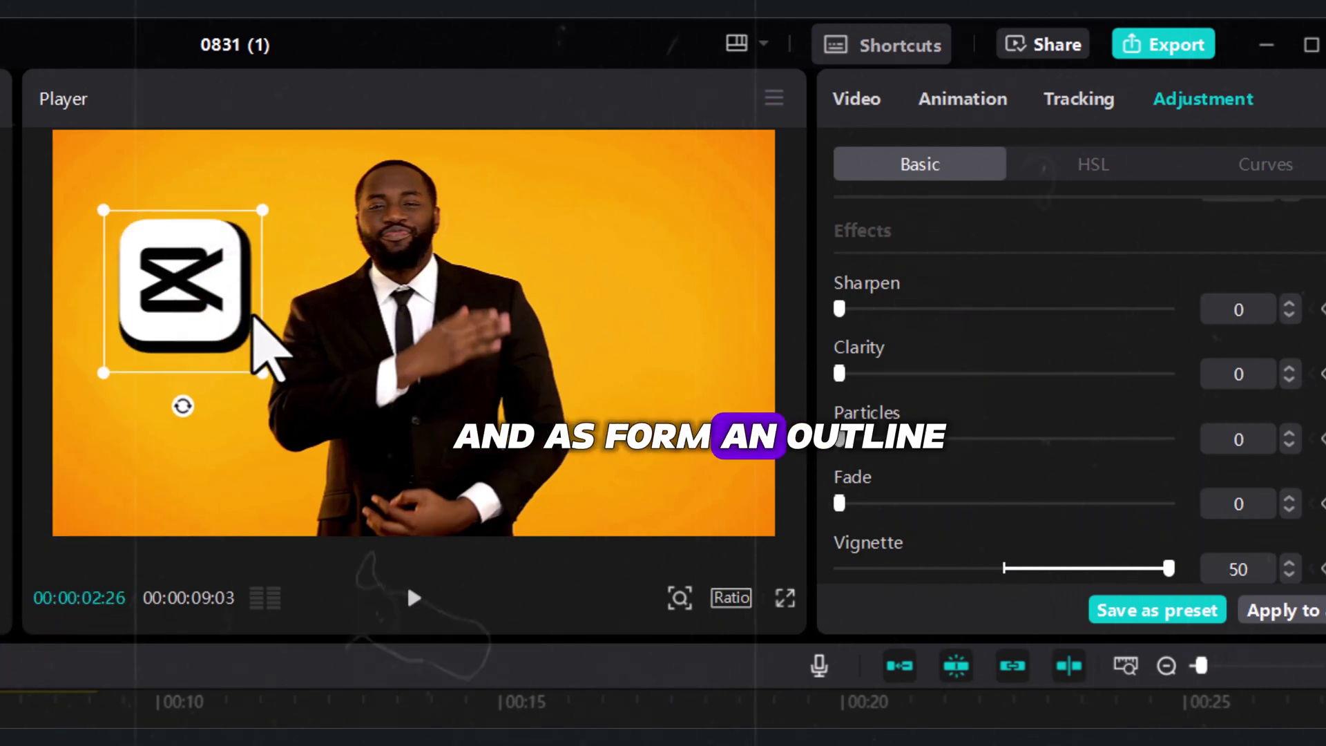
- Offset the darkened copy slightly down and right of the logo as a shadow, and combine both logo clips into a compound clip
left_click_drag(263, 373, 258, 369)
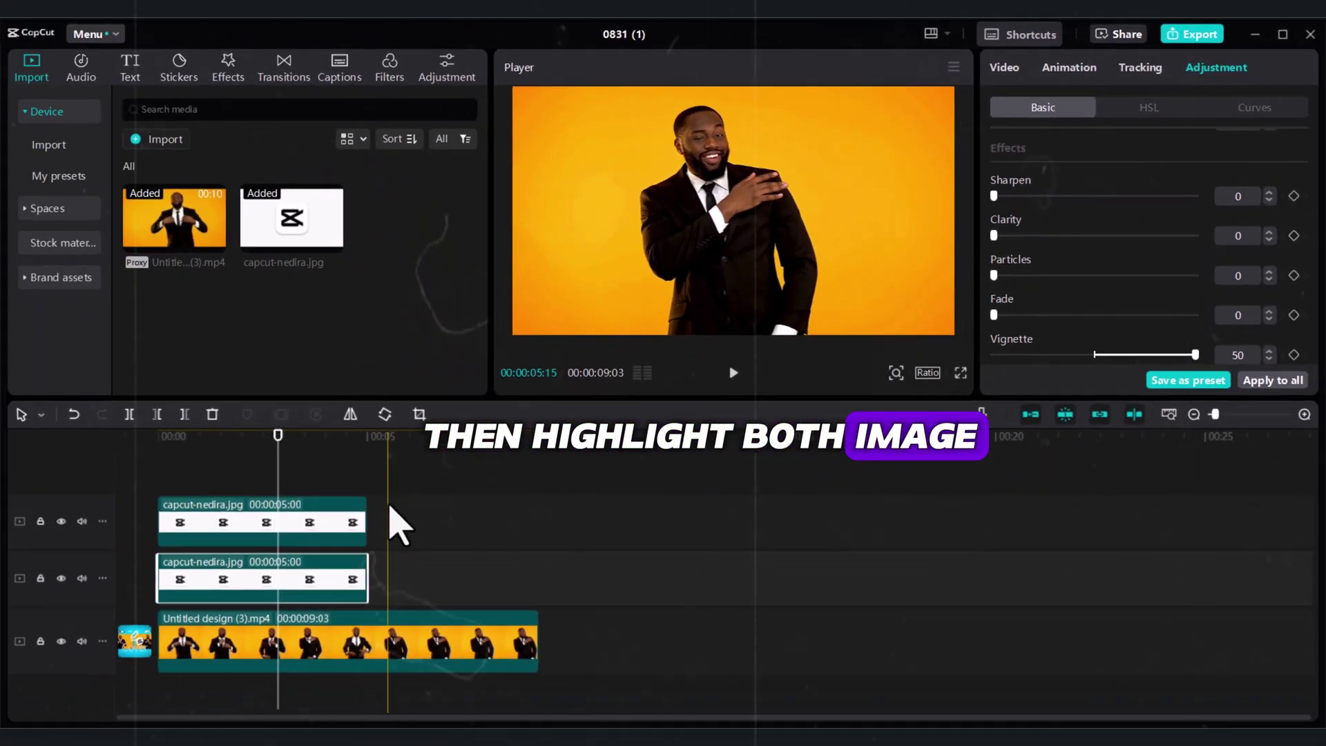
left_click_drag(389, 503, 339, 588)
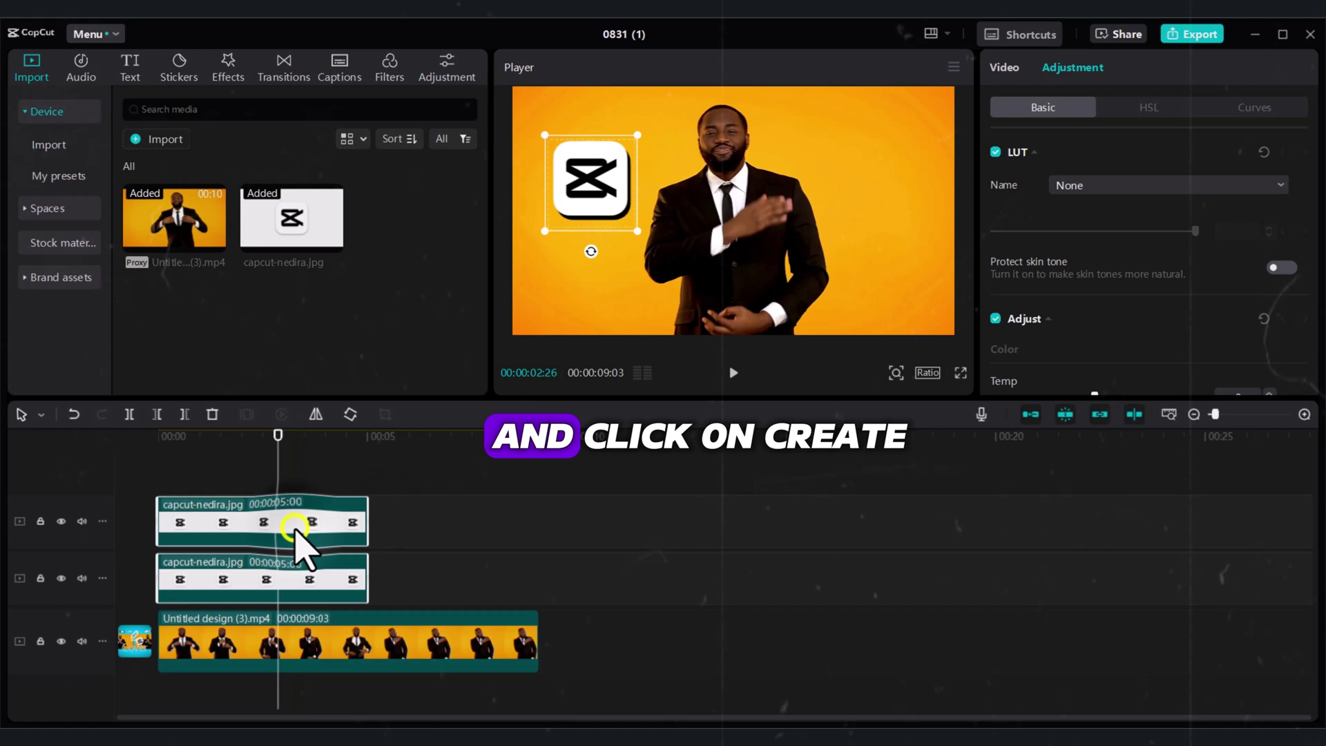
right_click(293, 531)
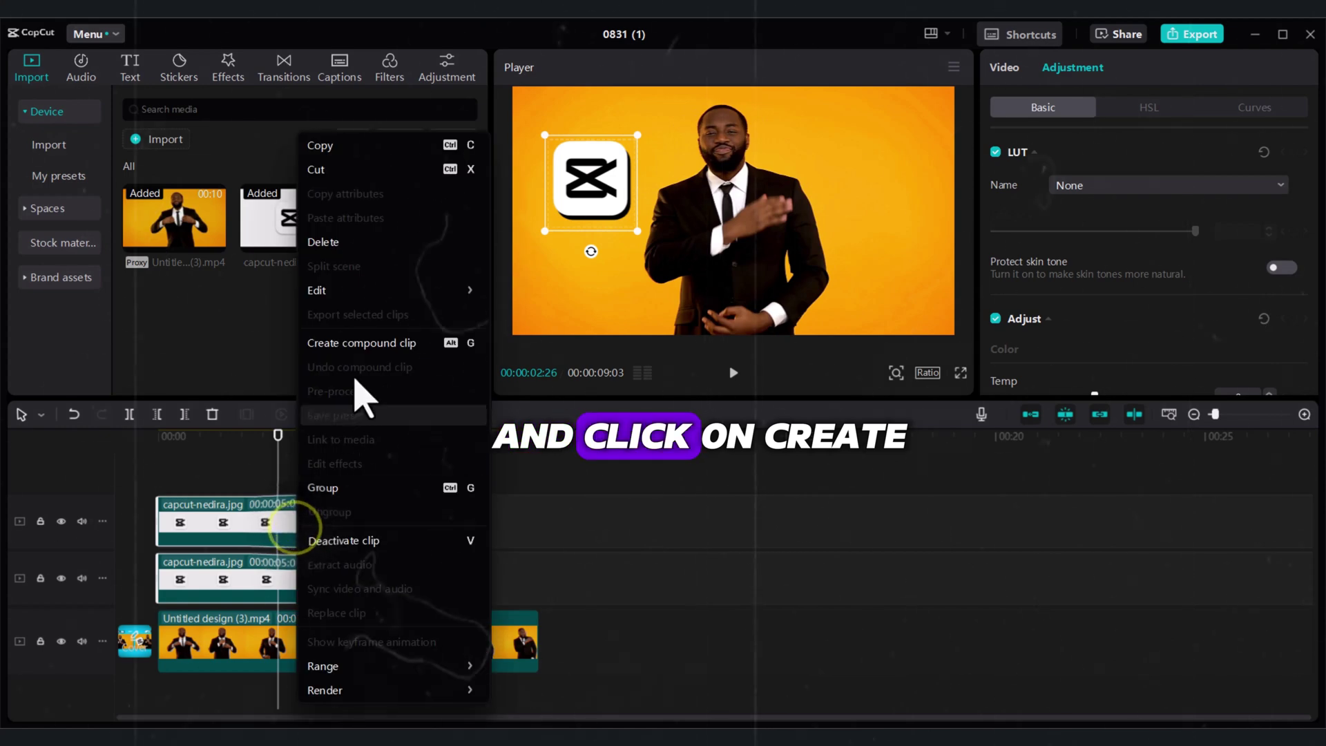
left_click(366, 344)
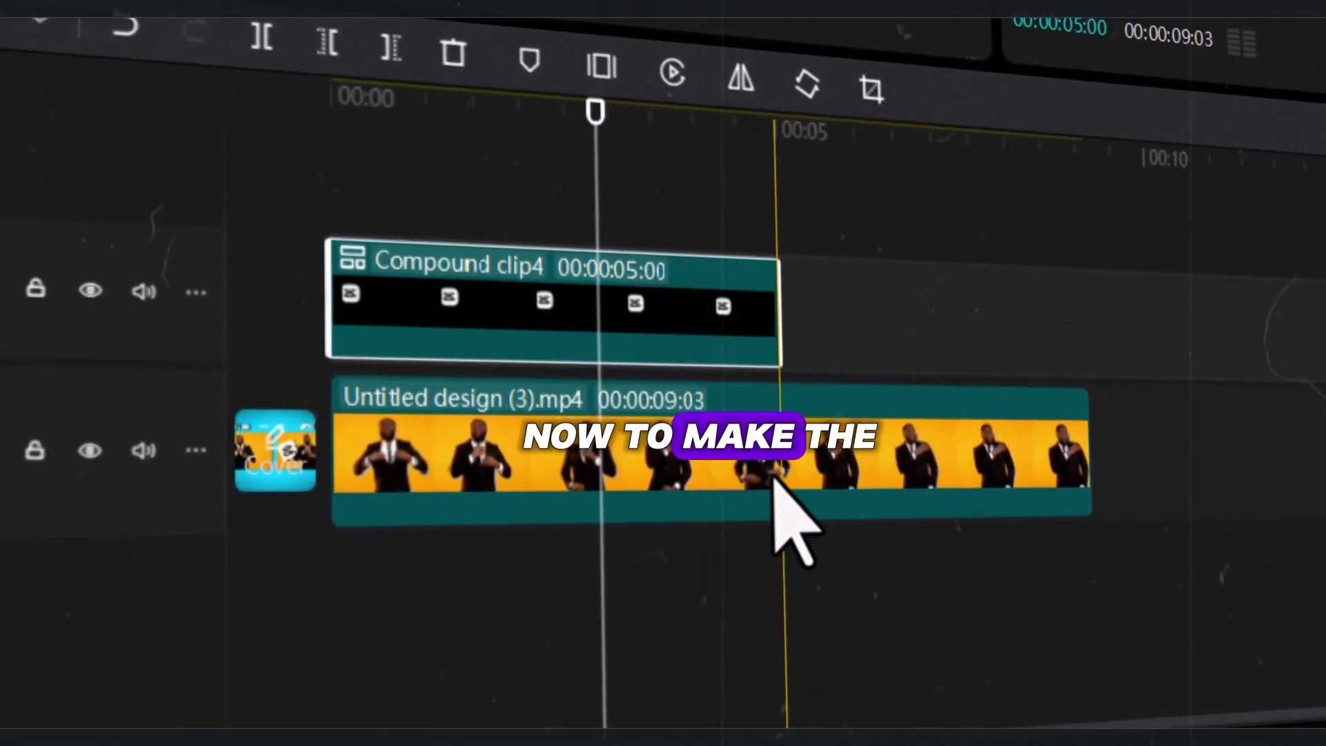
- Duplicate the man's video onto the track above it and remove the copy's background with Auto removal
left_click(773, 479)
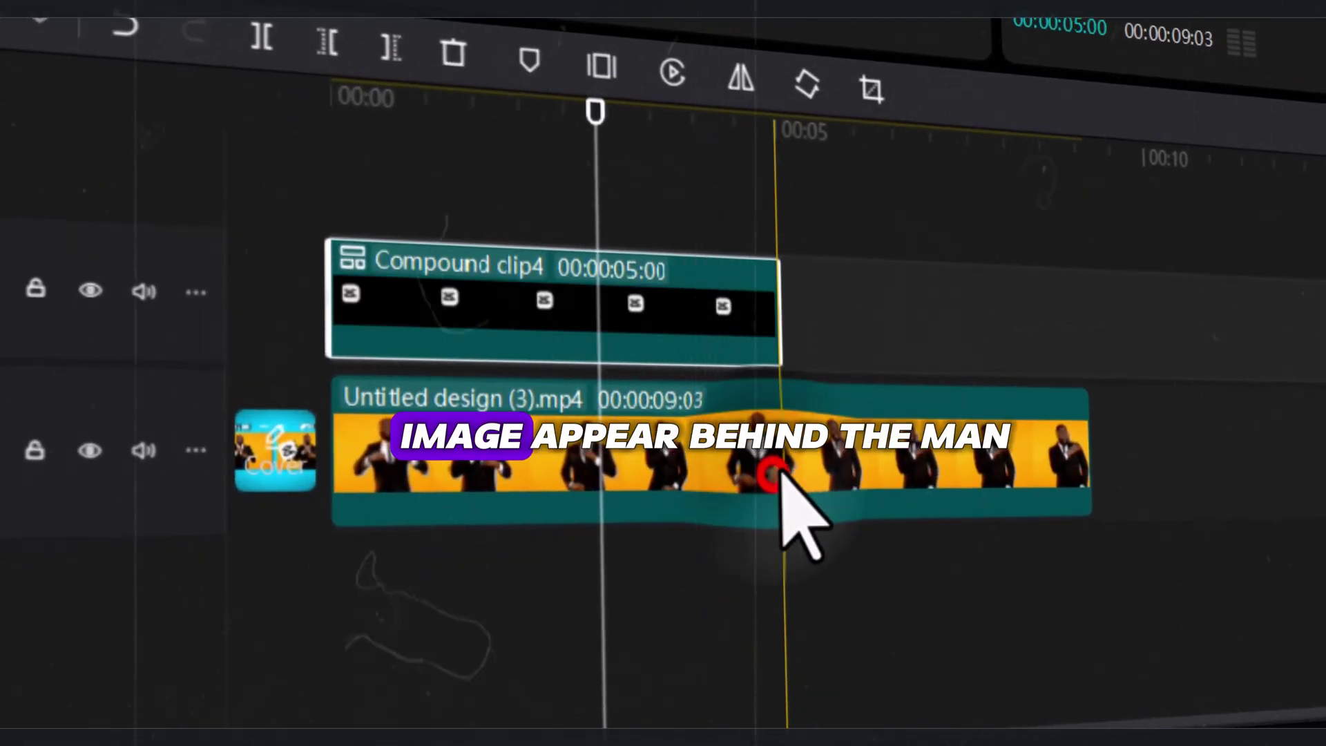
left_click_drag(849, 442, 850, 325)
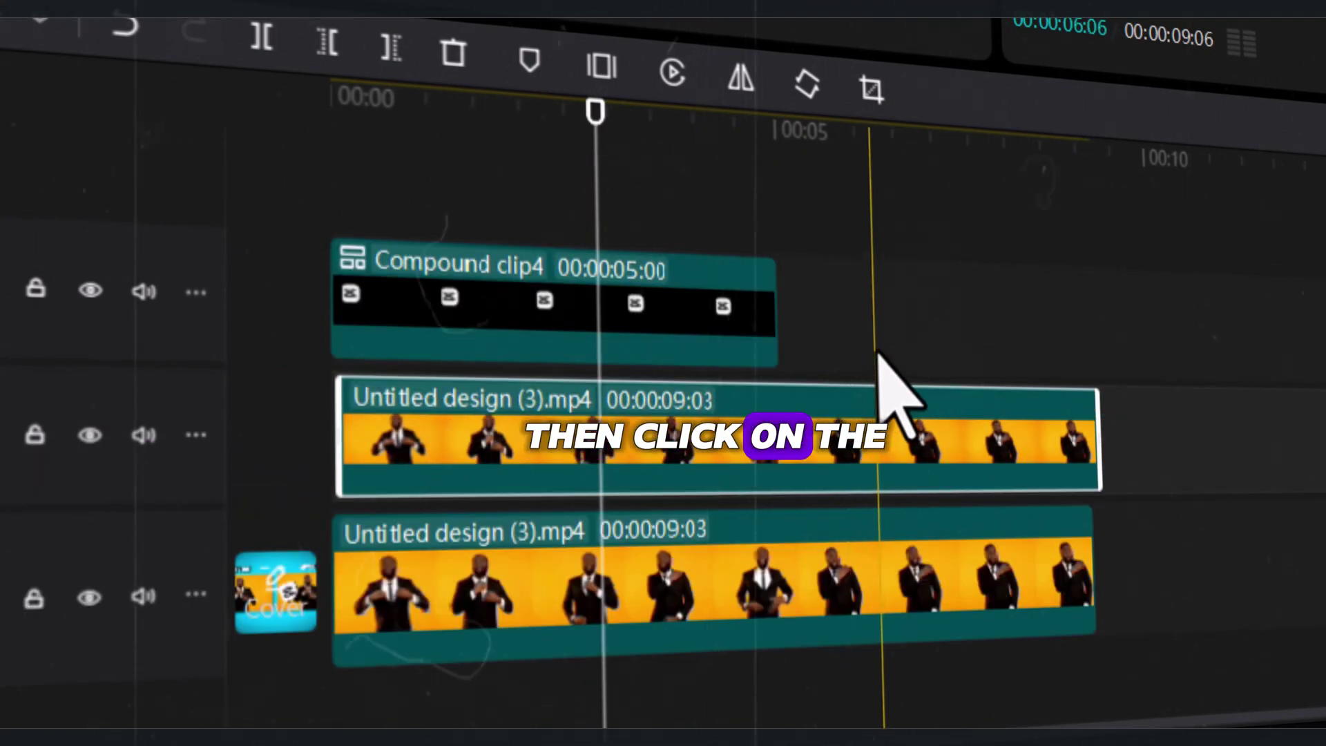
left_click(876, 349)
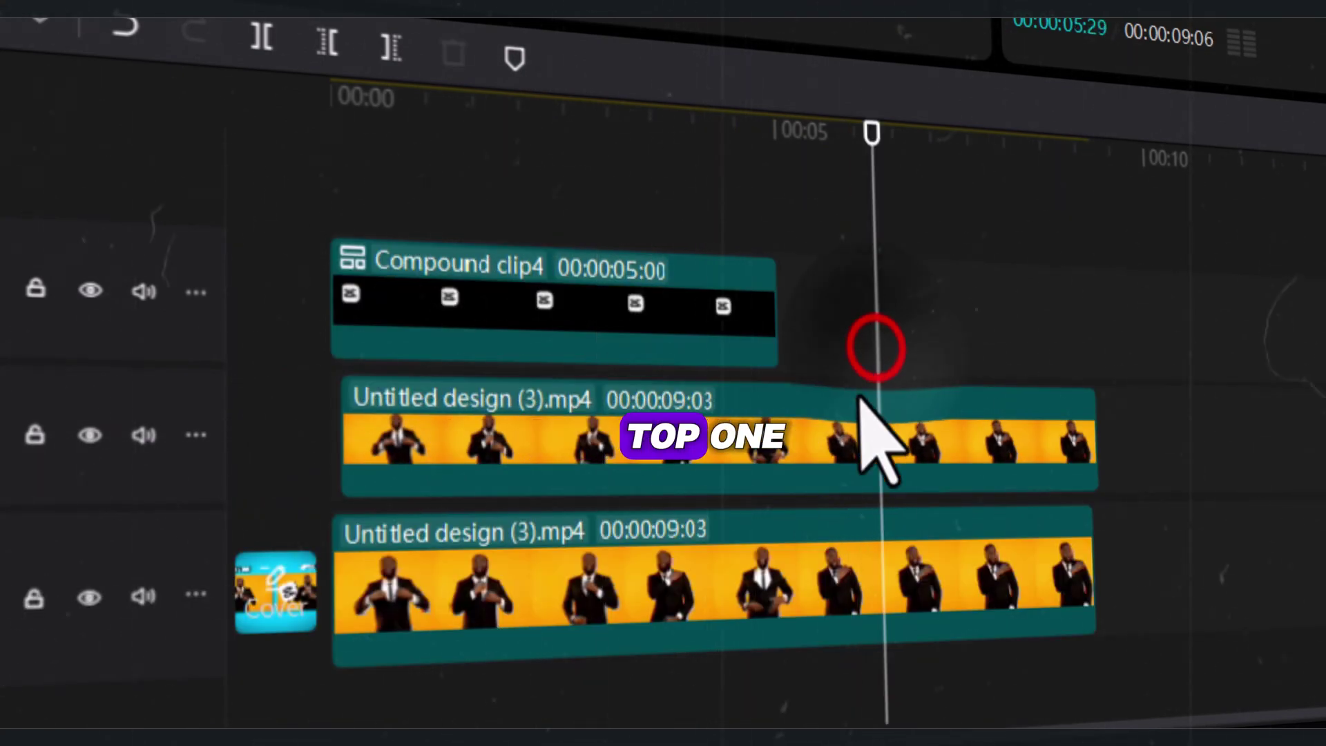
left_click(841, 437)
left_click(730, 81)
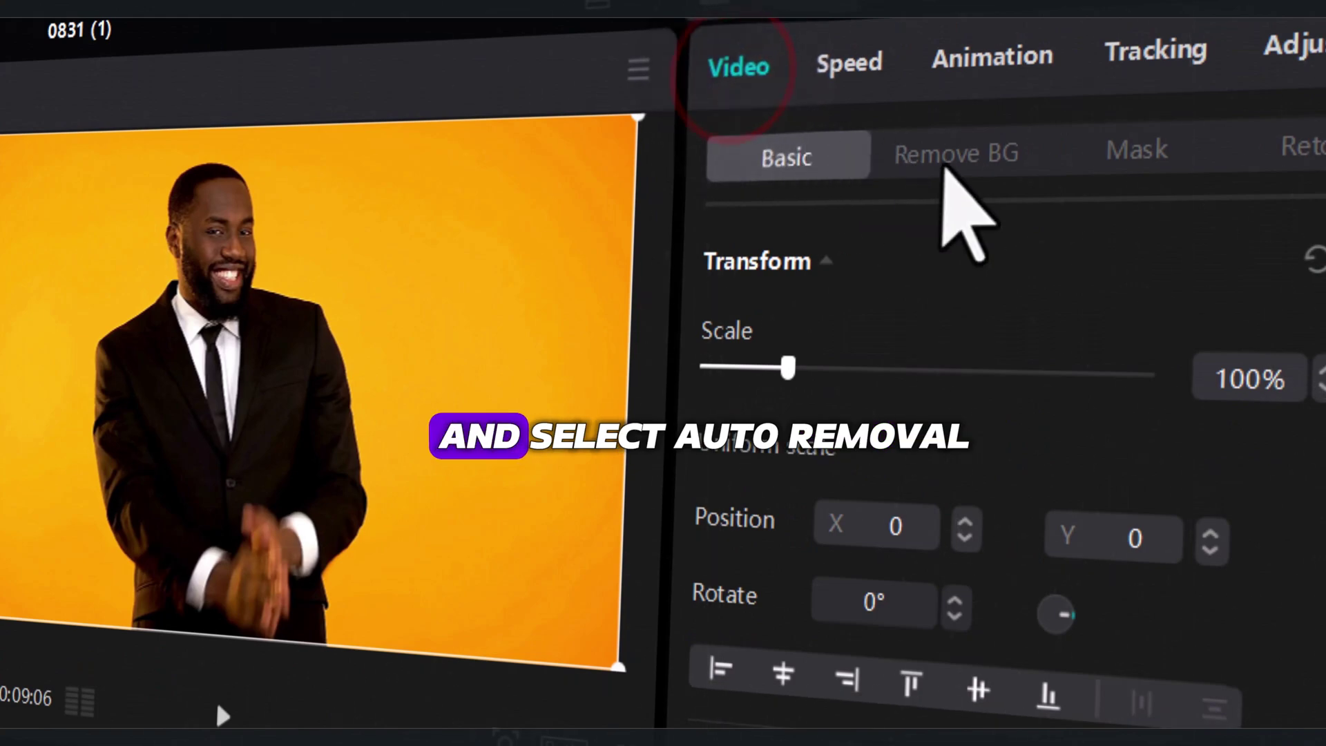
left_click(945, 169)
left_click(715, 260)
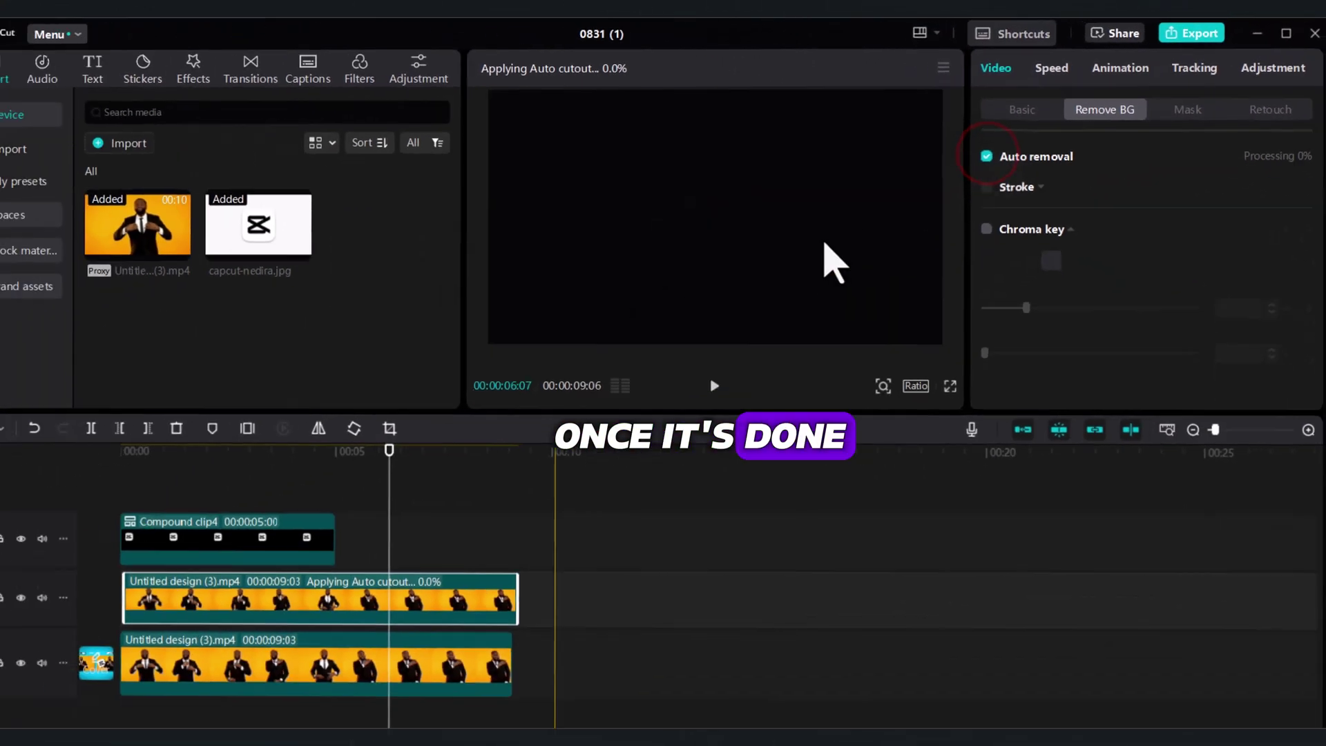
- Test the layering by moving the compound logo over the man's shoulder and back beside him
left_click(235, 546)
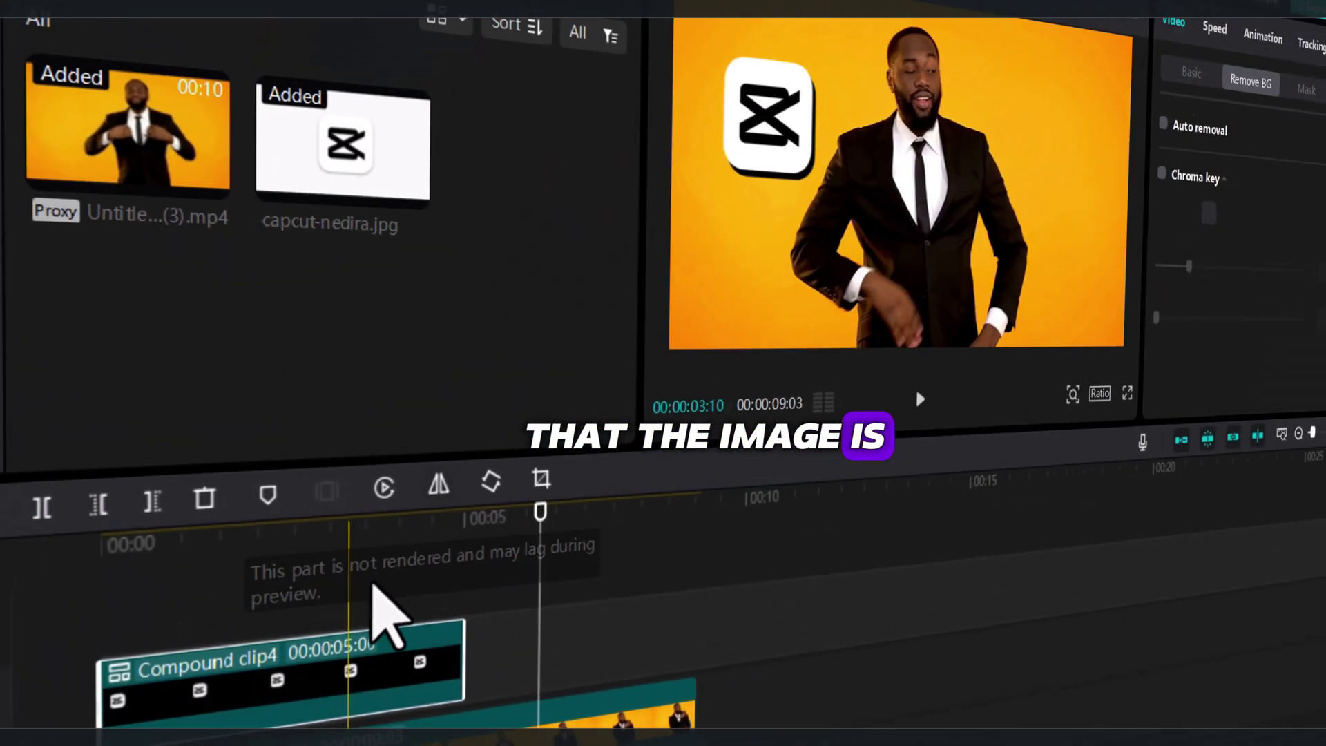
left_click(401, 528)
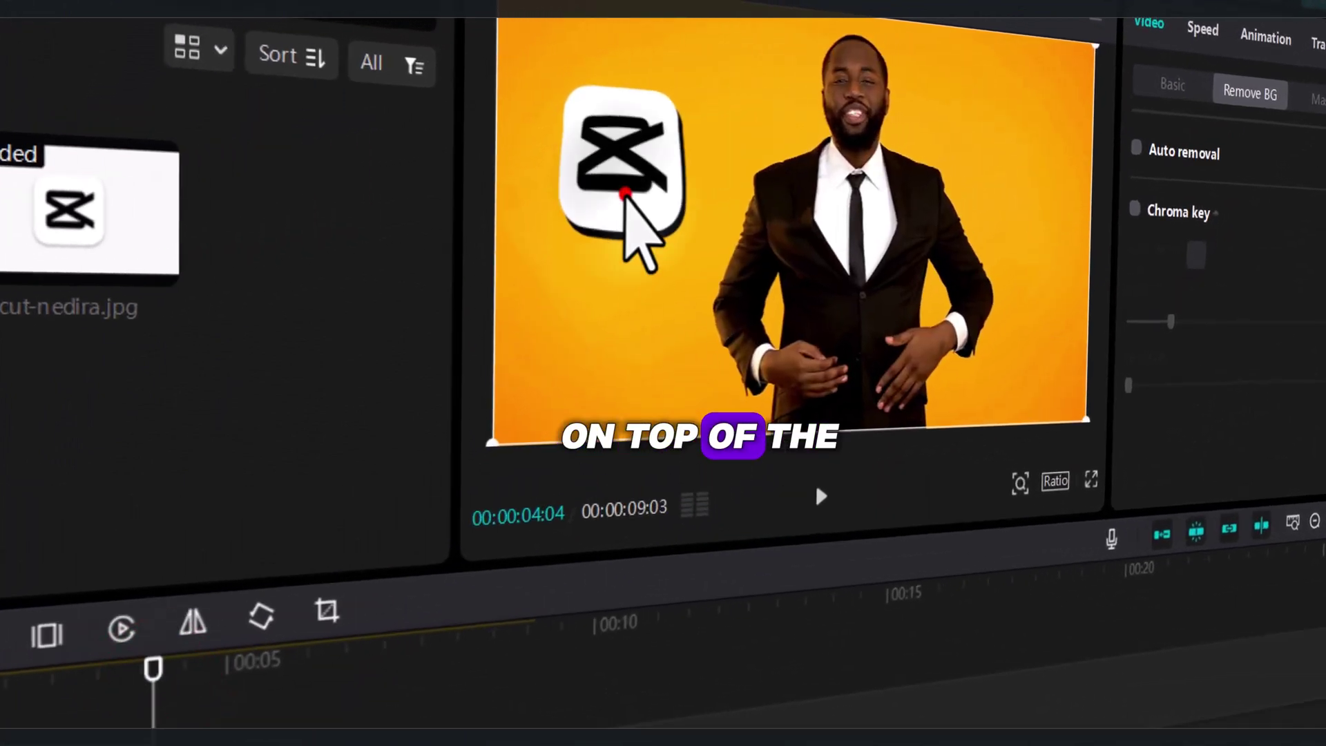
left_click_drag(771, 159, 878, 159)
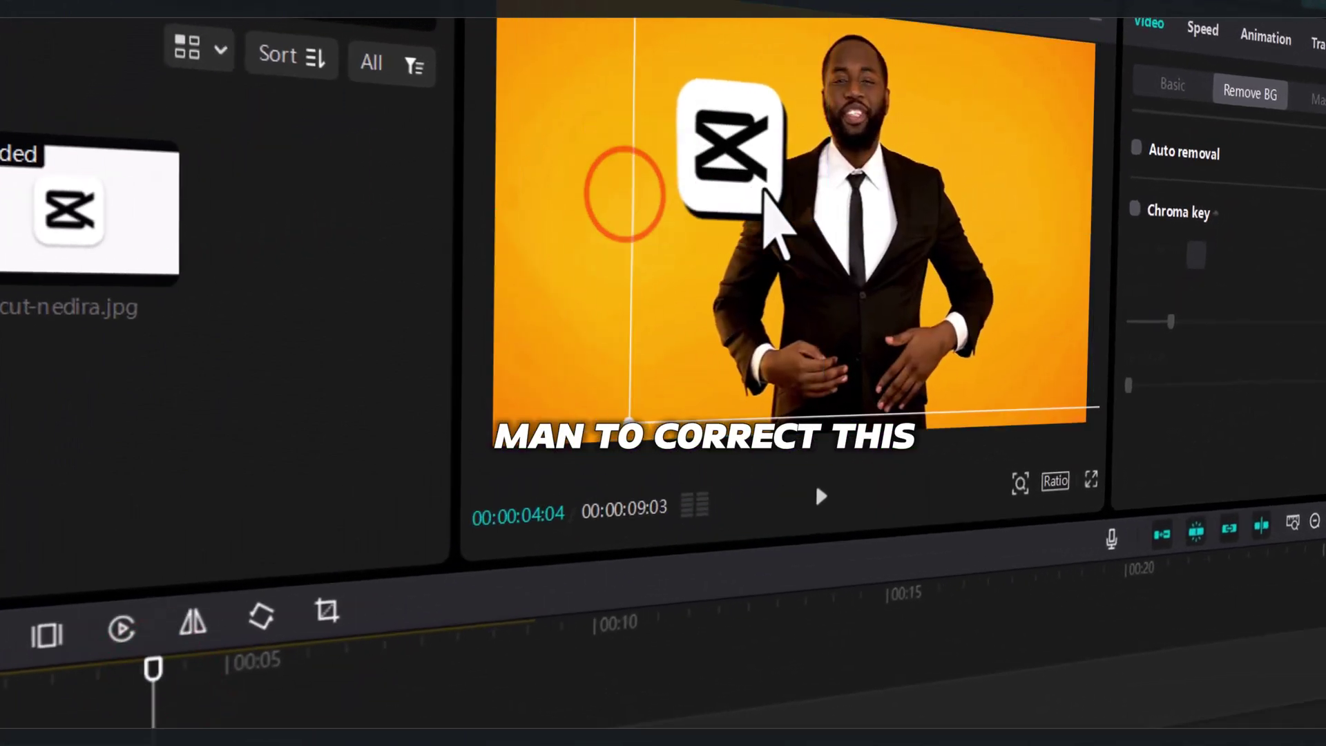
left_click_drag(765, 193, 628, 193)
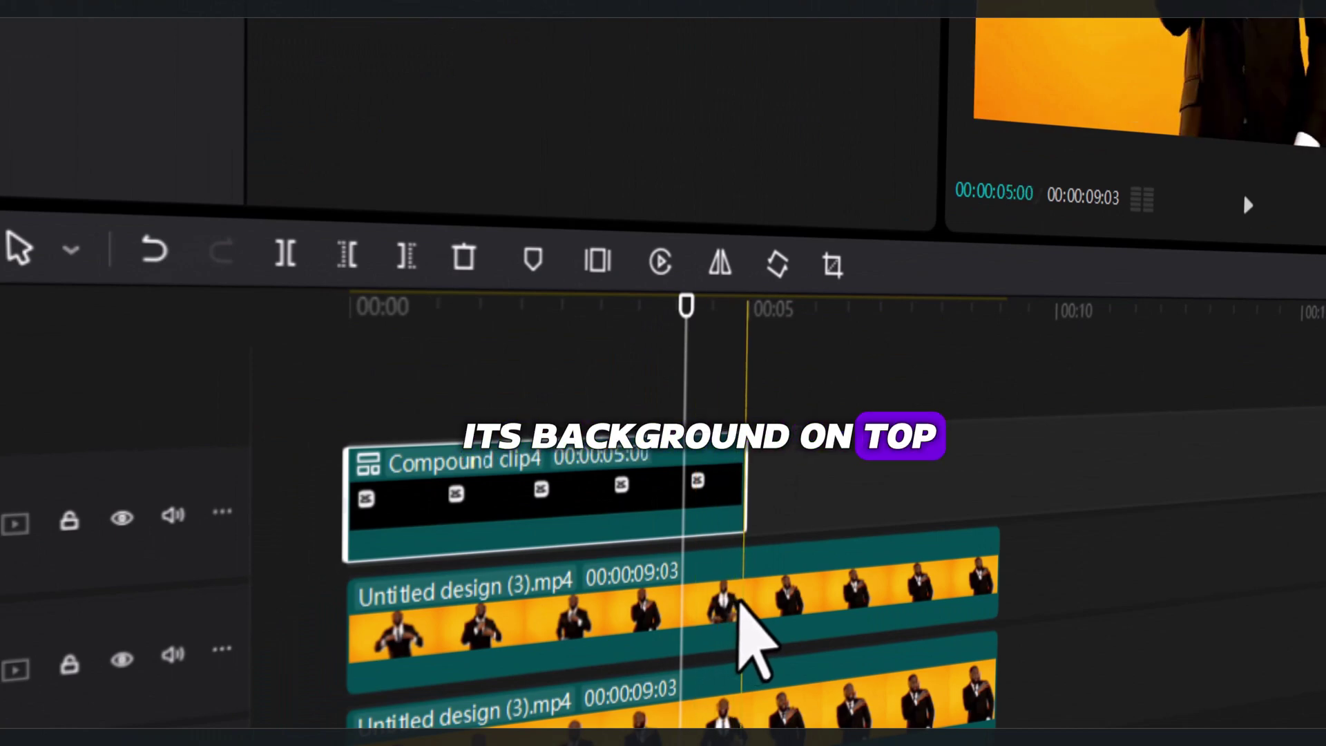
- Place the cut-out video copy above the compound clip and shift the logo so it sits behind the man's head
left_click_drag(734, 594, 662, 475)
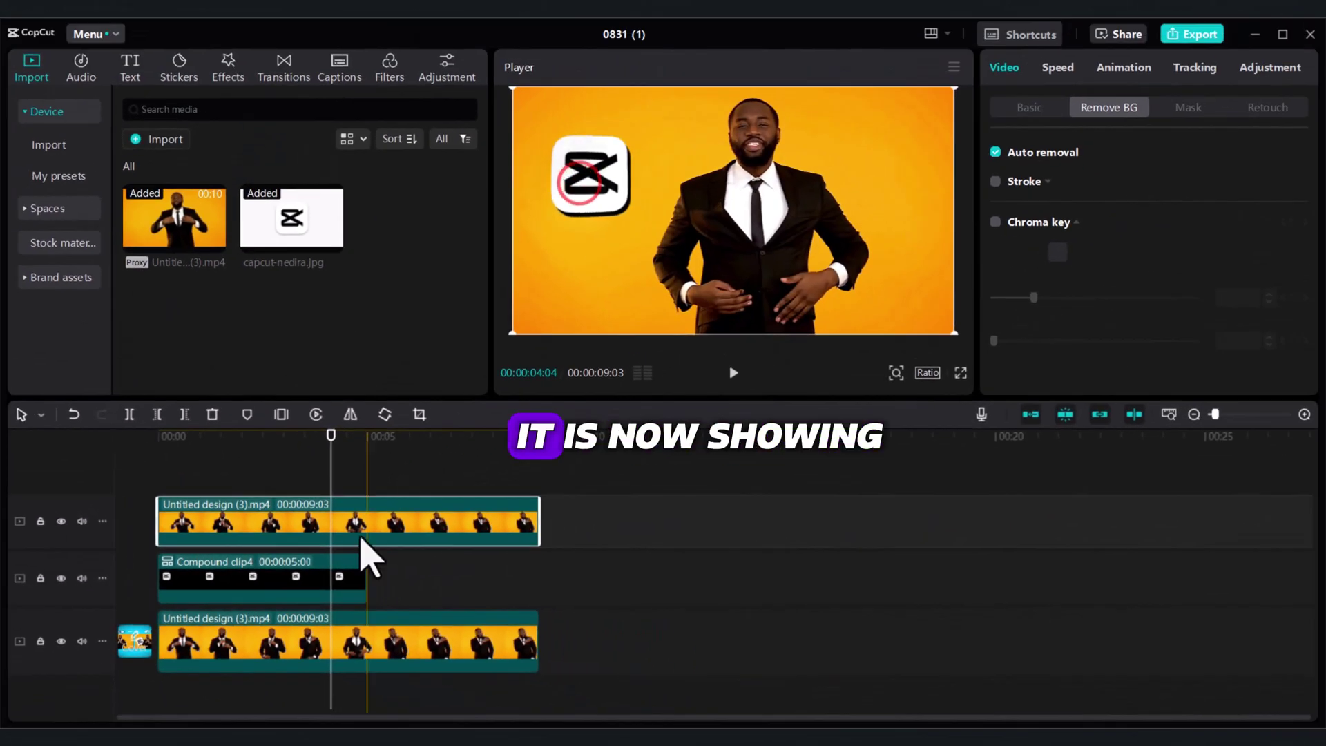
left_click(347, 578)
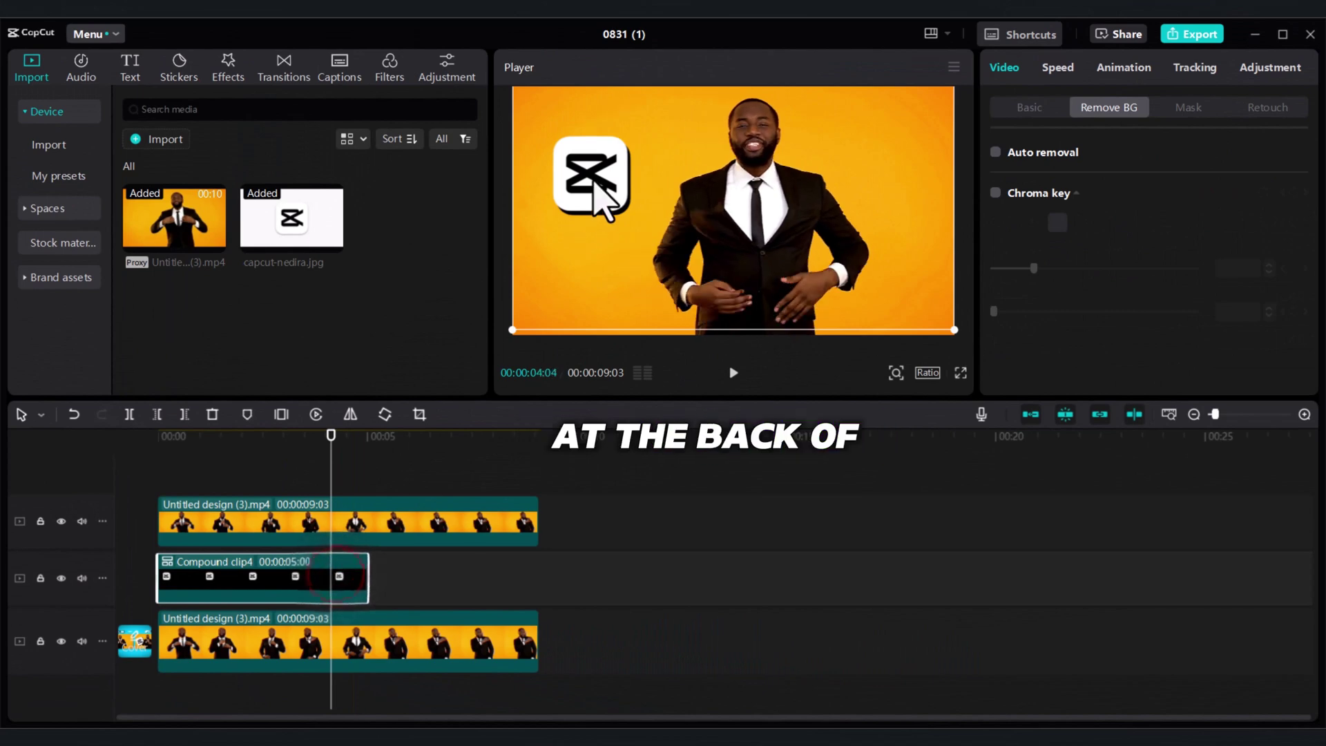
left_click_drag(592, 183, 675, 177)
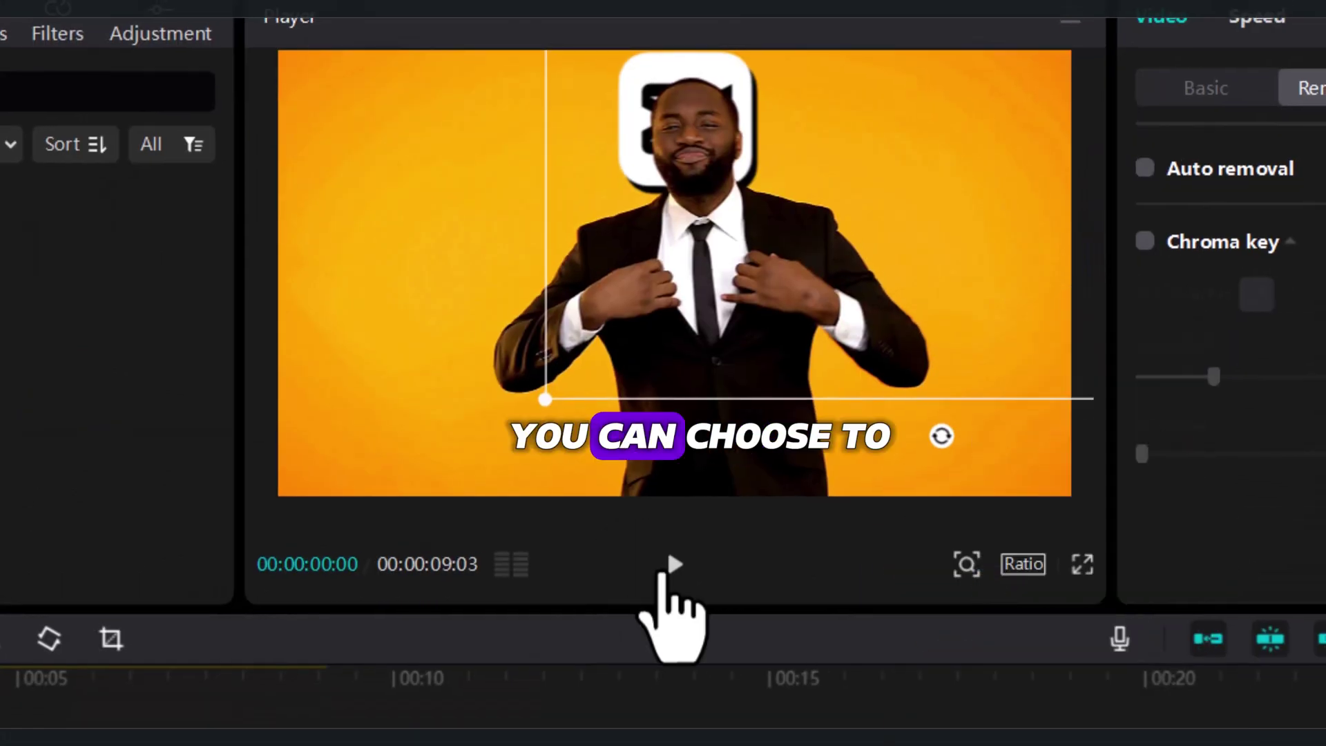
left_click(637, 624)
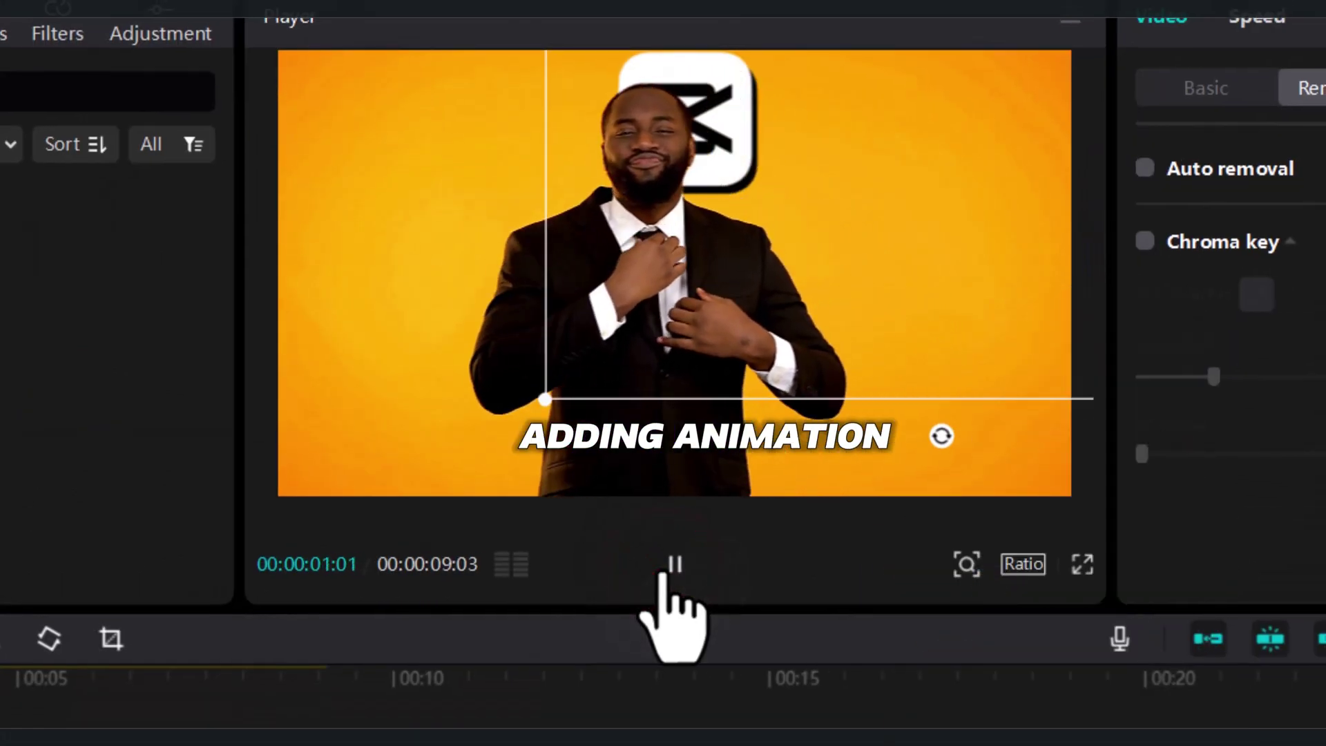
left_click(663, 565)
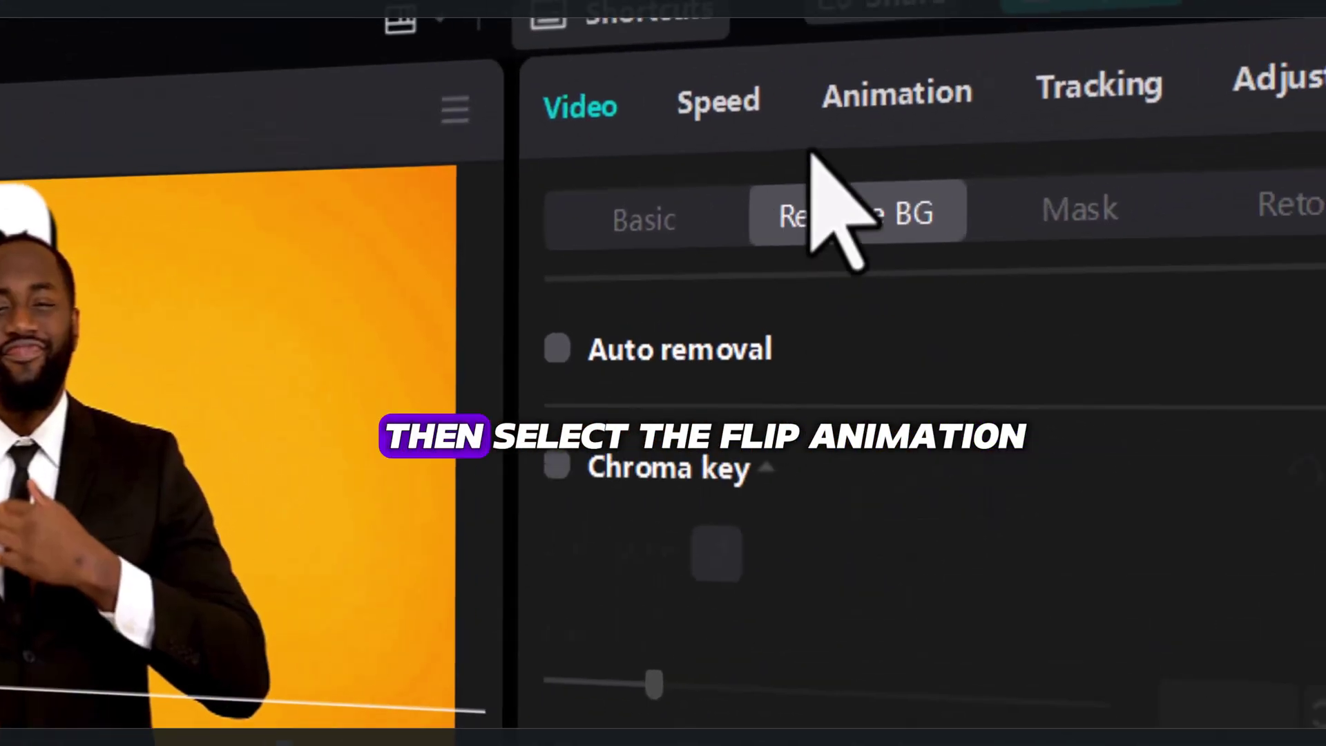
- Apply the Flip intro animation to the logo's compound clip
left_click(871, 92)
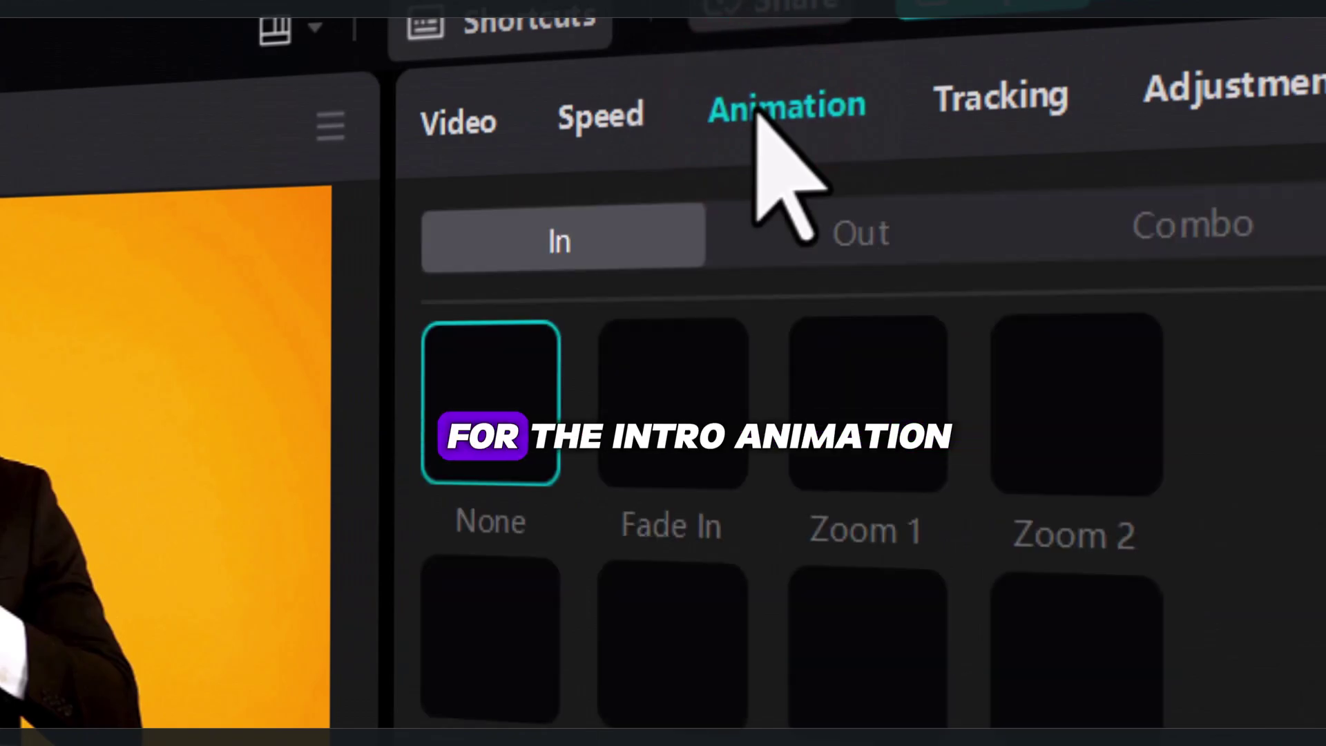
scroll(863, 414, "down", 5)
left_click(1077, 400)
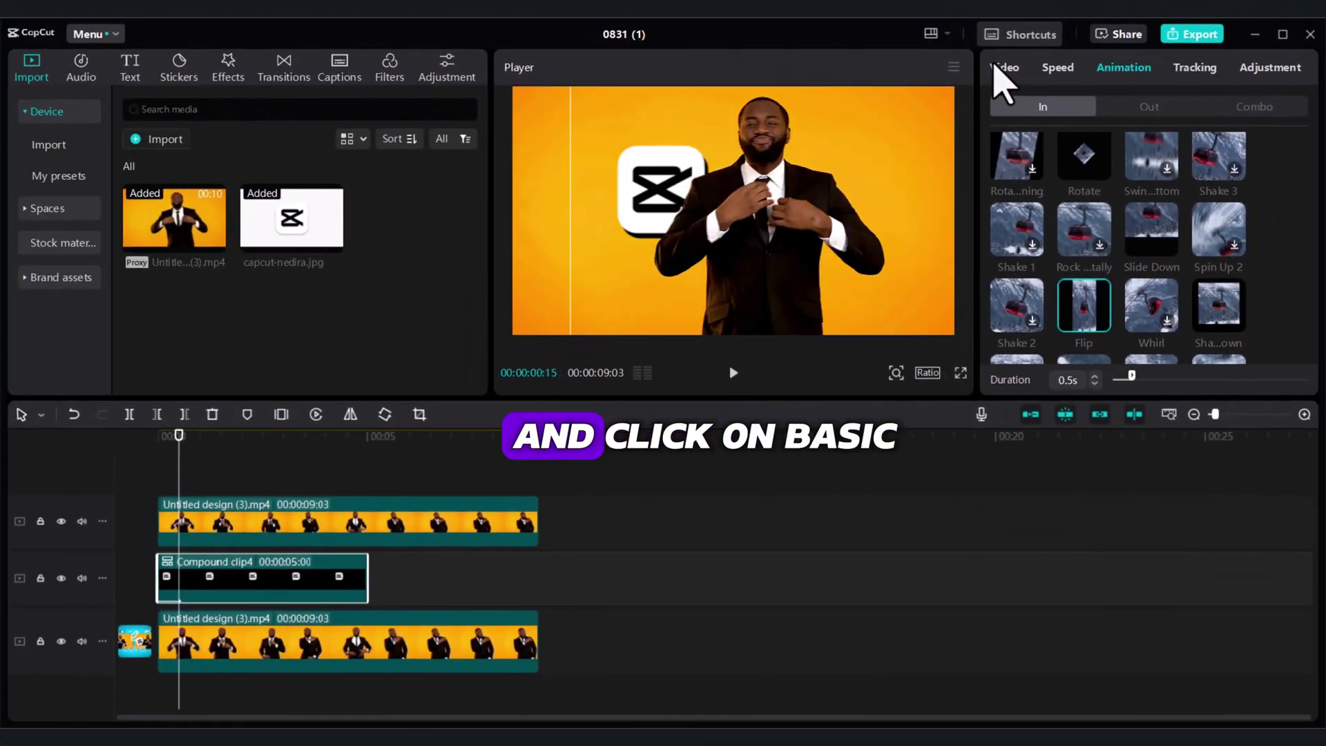
- Rotate the logo's compound clip to -14° and play the video from the beginning to check it
left_click(1002, 67)
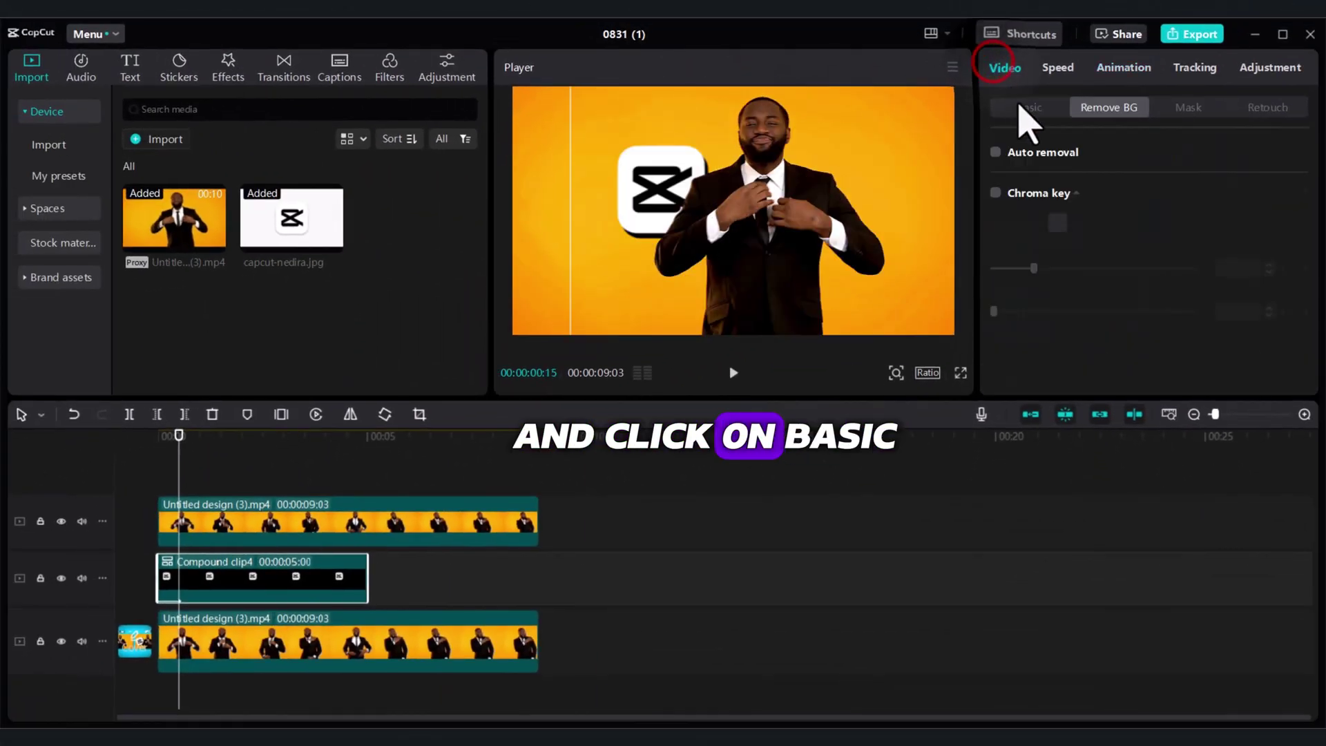
left_click(1024, 108)
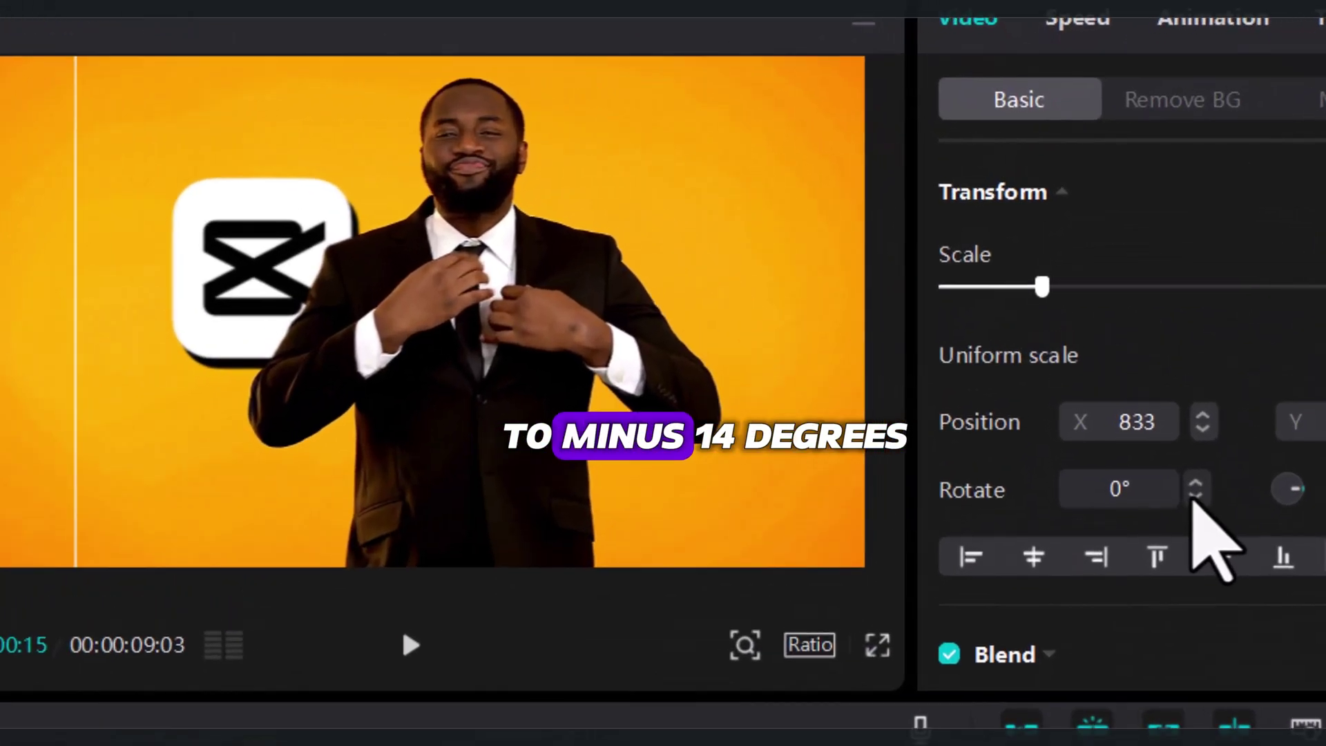
left_click(1115, 301)
left_click_drag(1200, 503, 1199, 509)
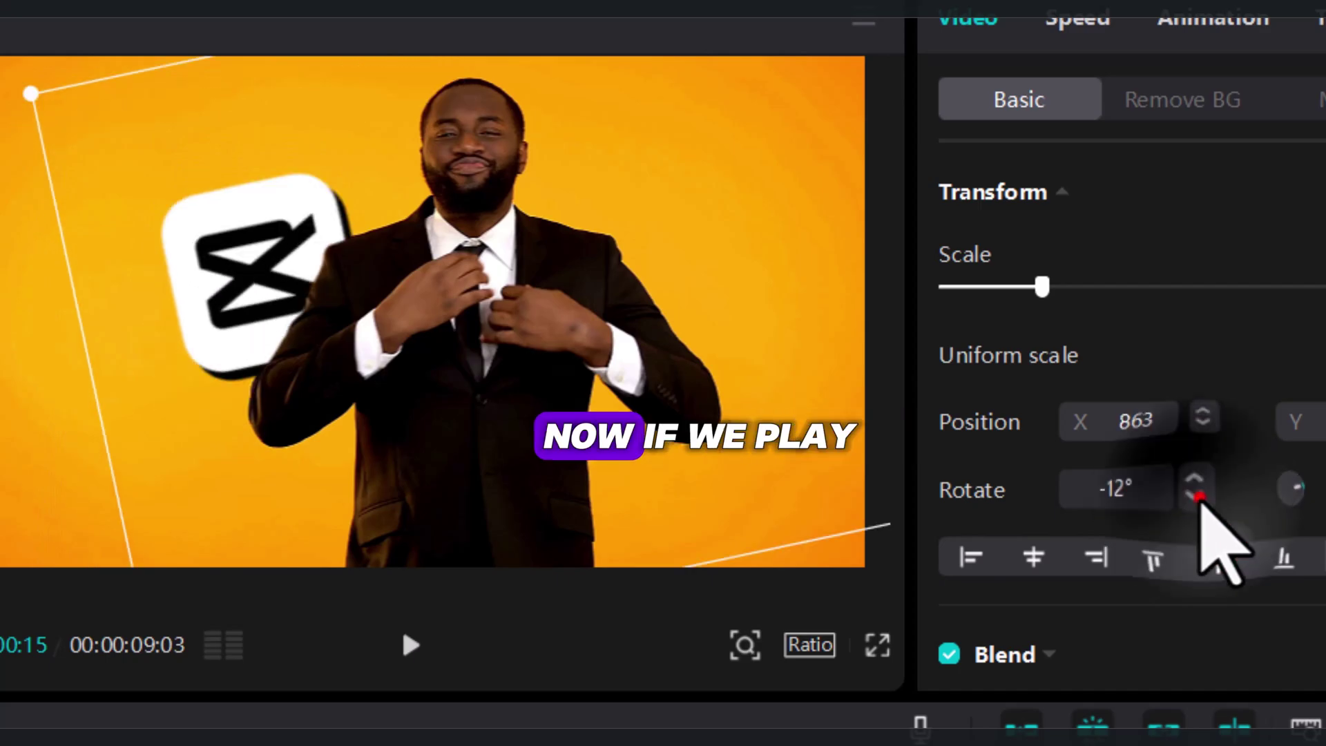
left_click(61, 484)
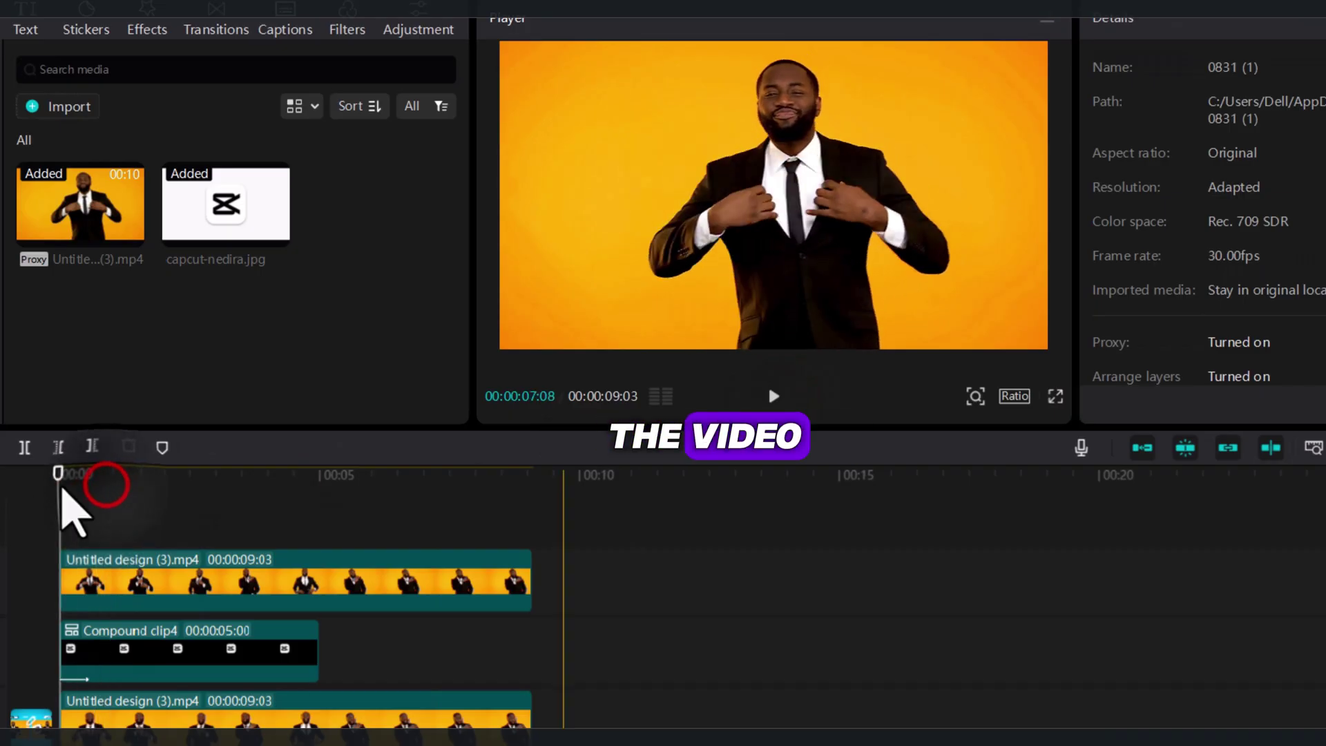
left_click(772, 398)
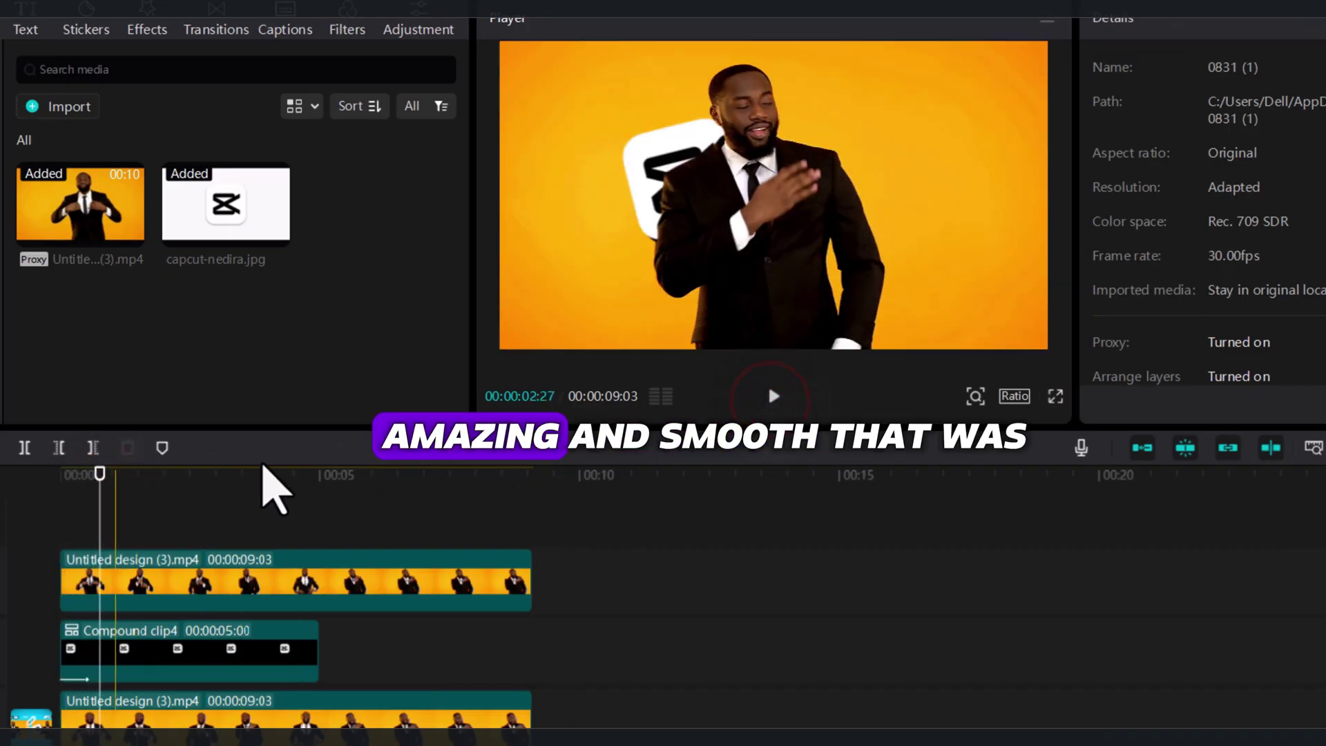
- Apply the Flip outro animation to the logo's compound clip and play back the result
left_click_drag(103, 476, 317, 548)
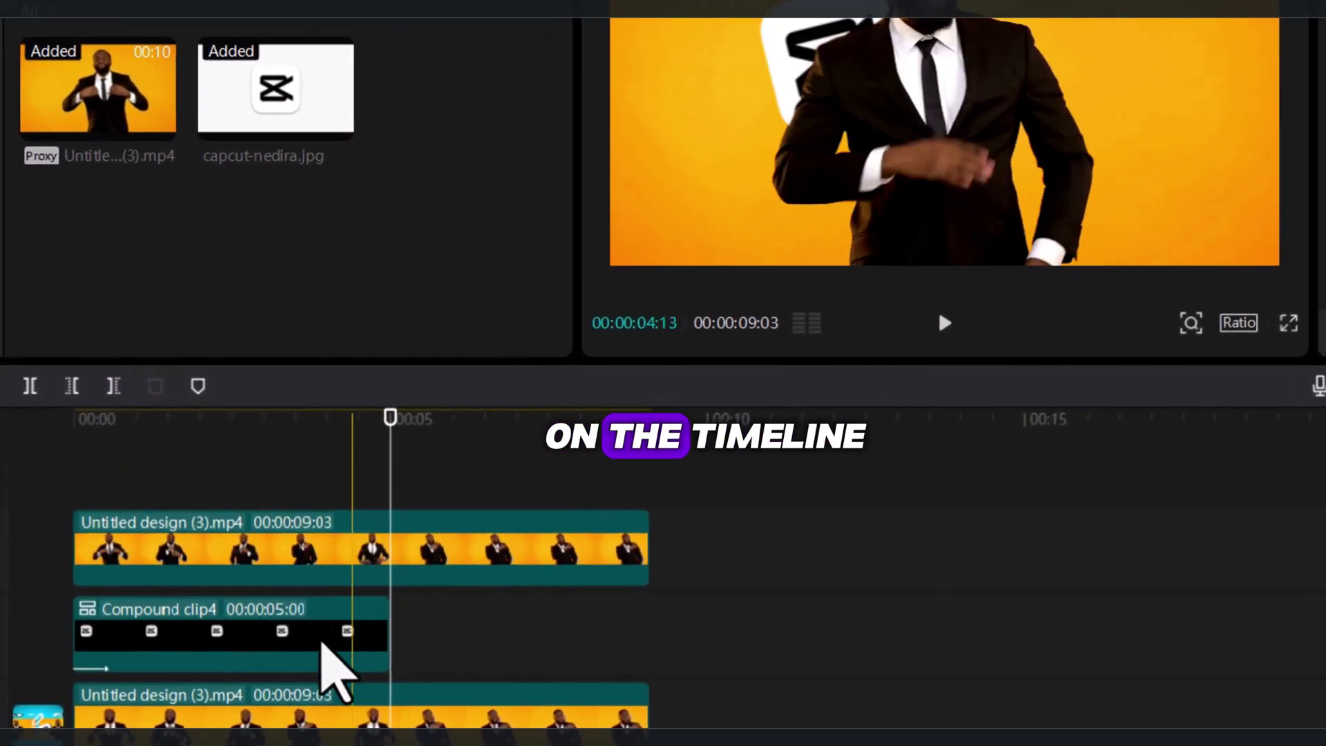
left_click(319, 632)
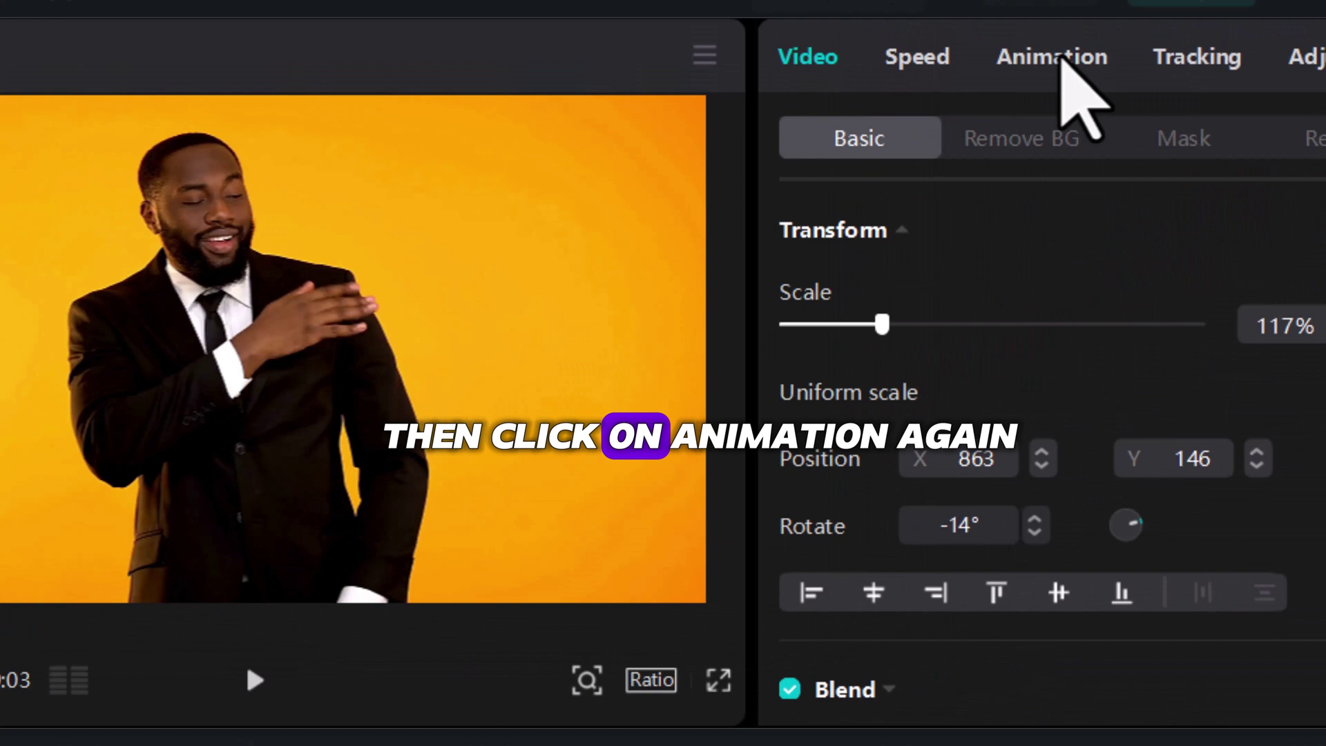
left_click(1063, 57)
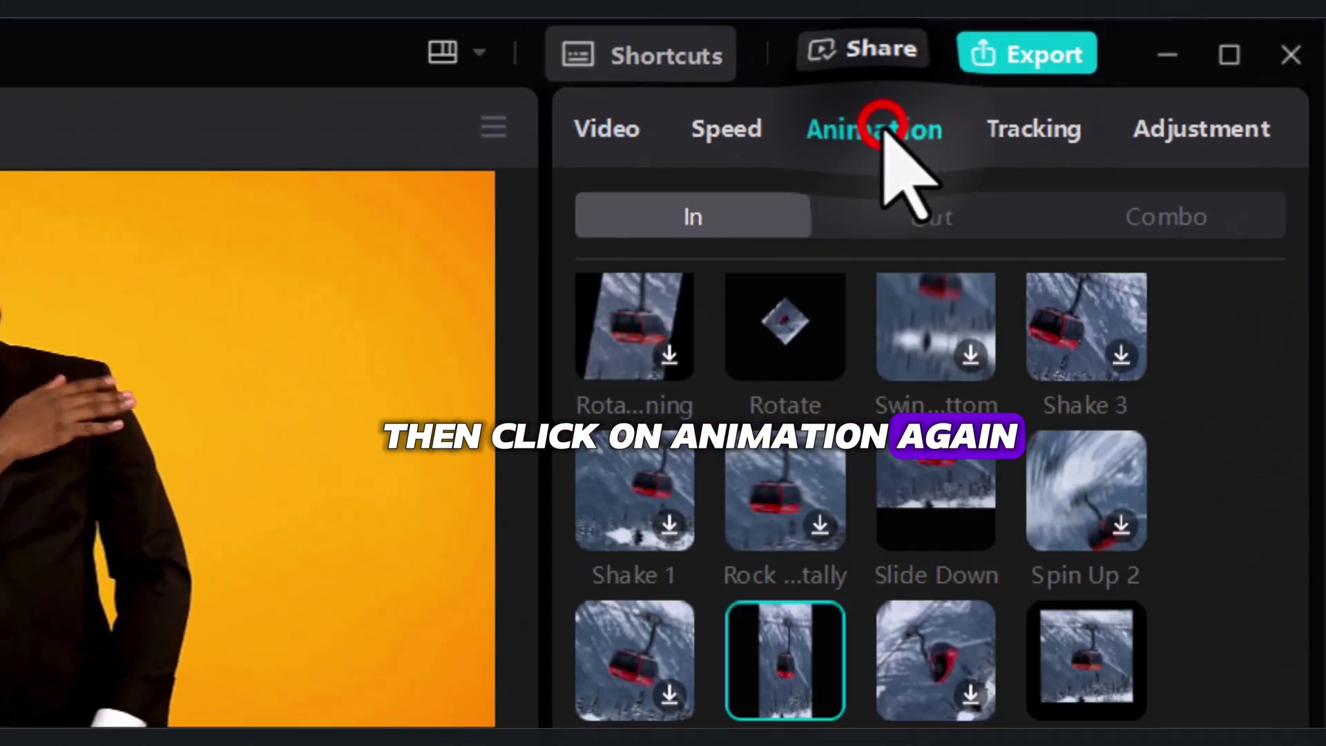
left_click(933, 217)
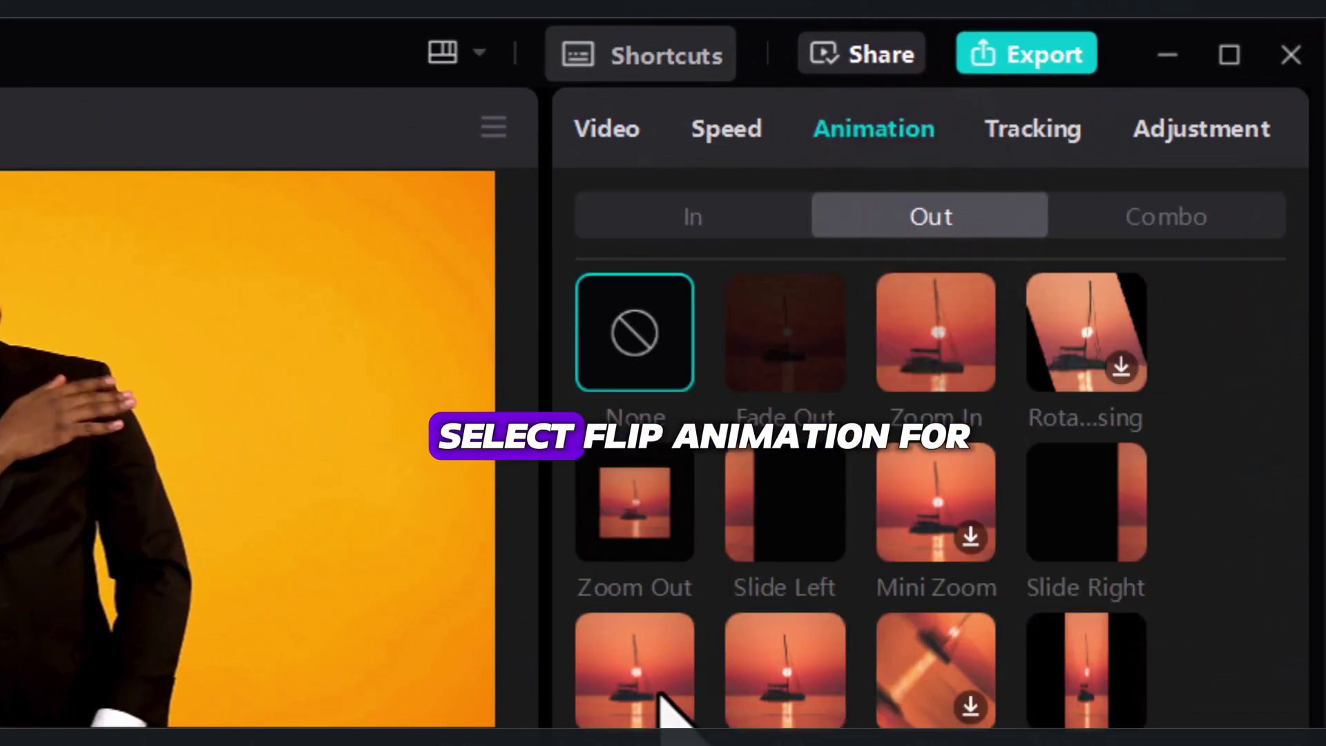
scroll(666, 708, "down", 3)
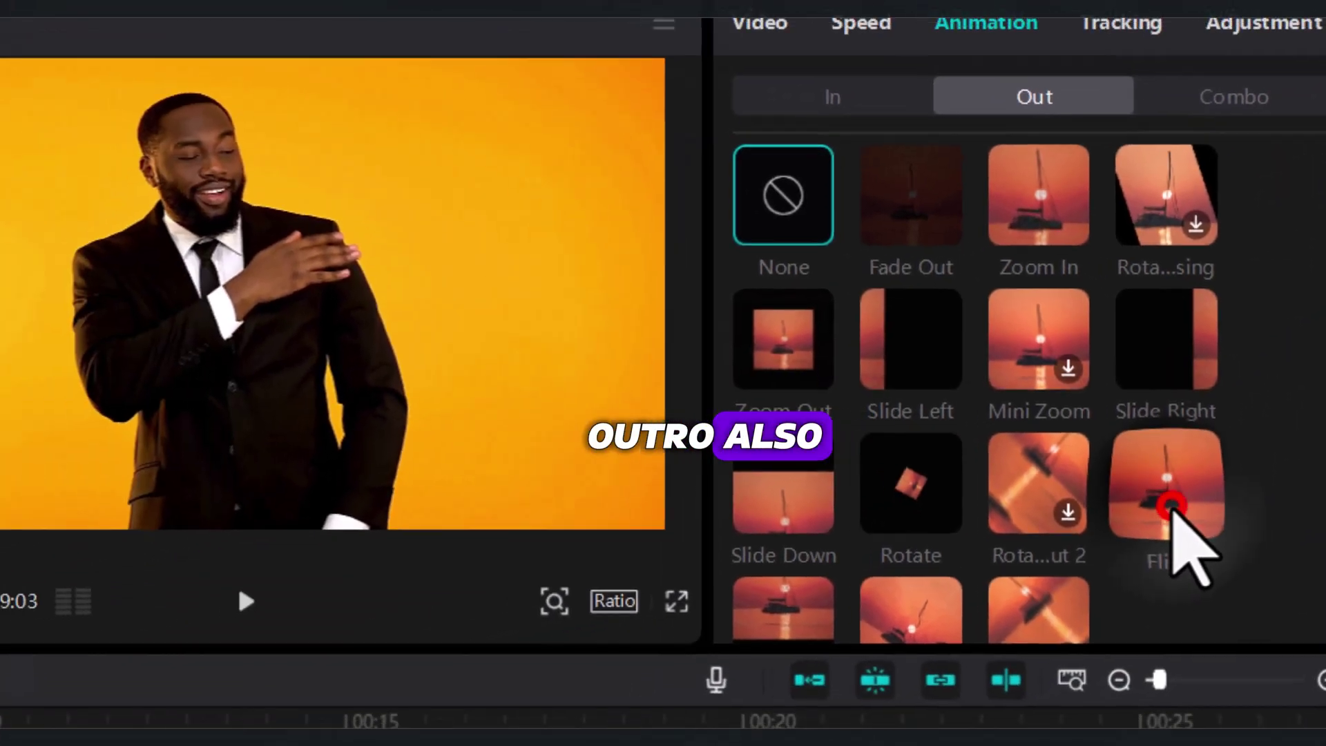
left_click(1086, 405)
left_click(6, 642)
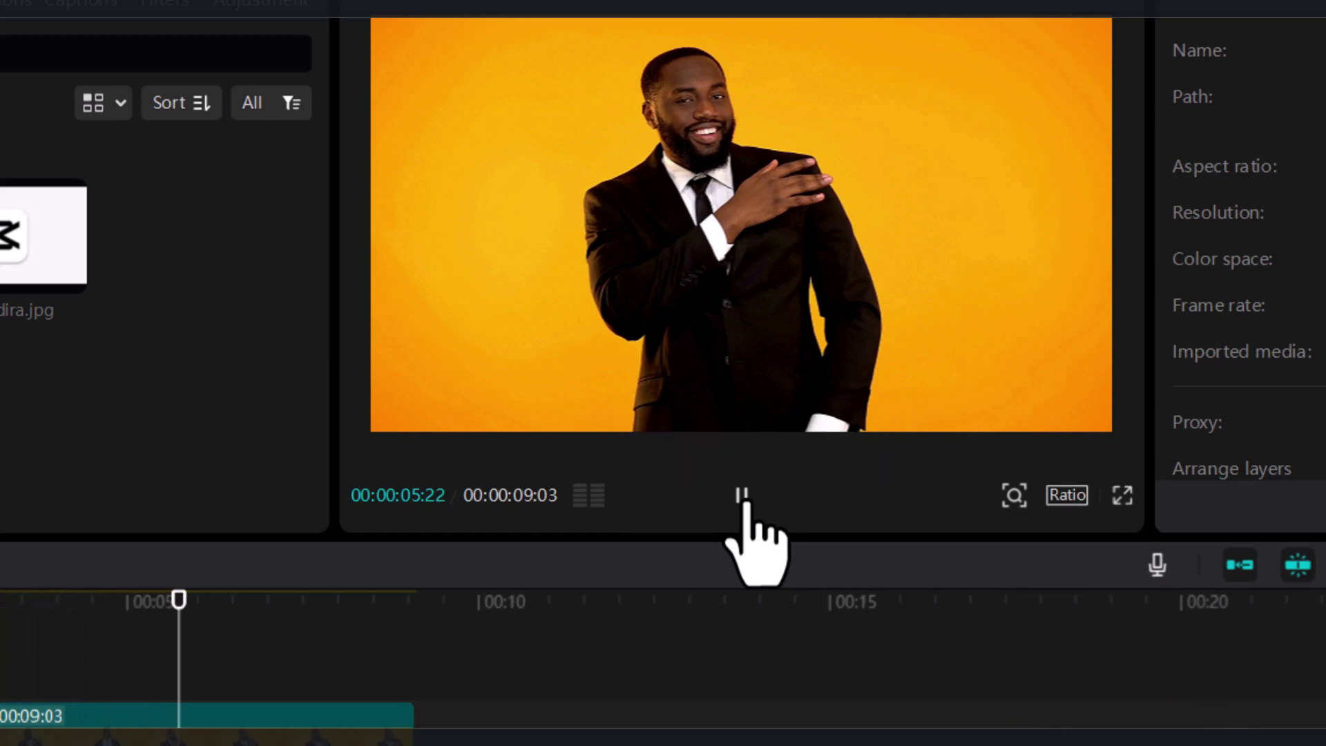
left_click(743, 496)
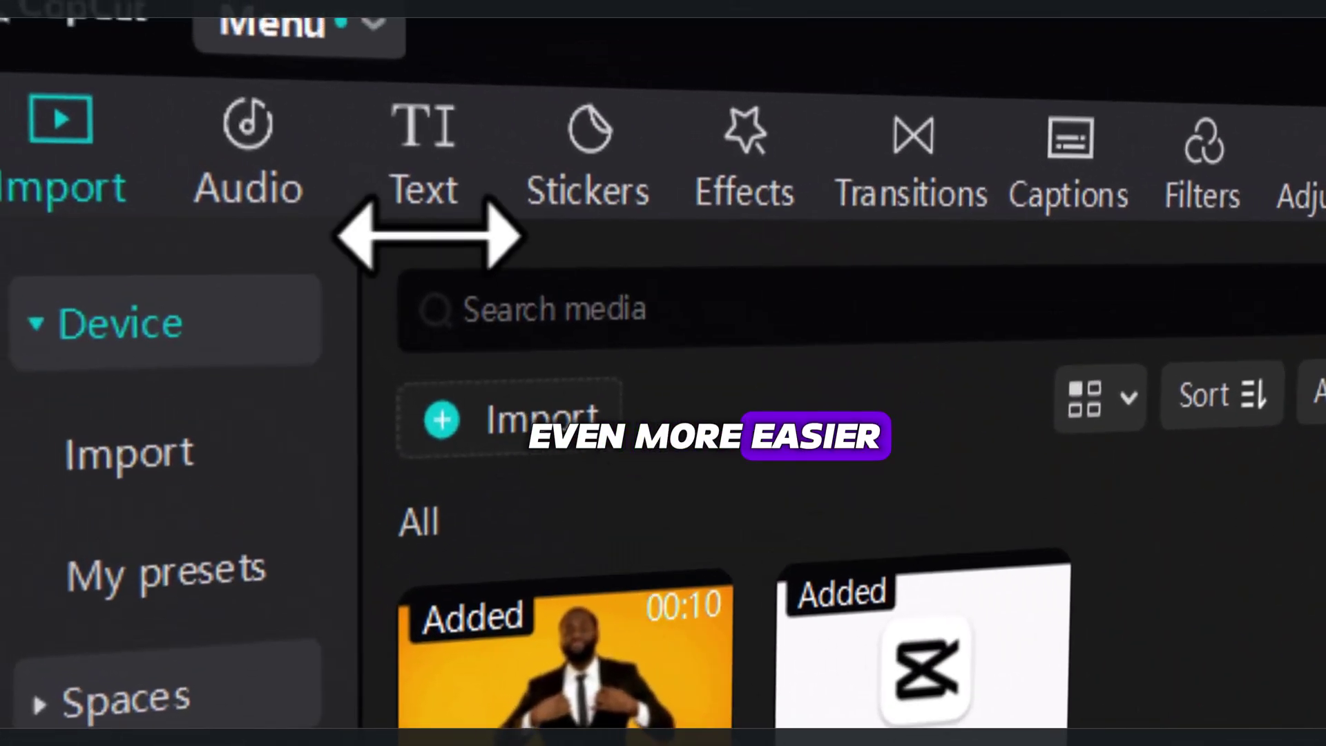
- Add a default text clip reading "Subscribe" in the ZY Palette font after the compound clip, below the cut-out video
left_click(380, 160)
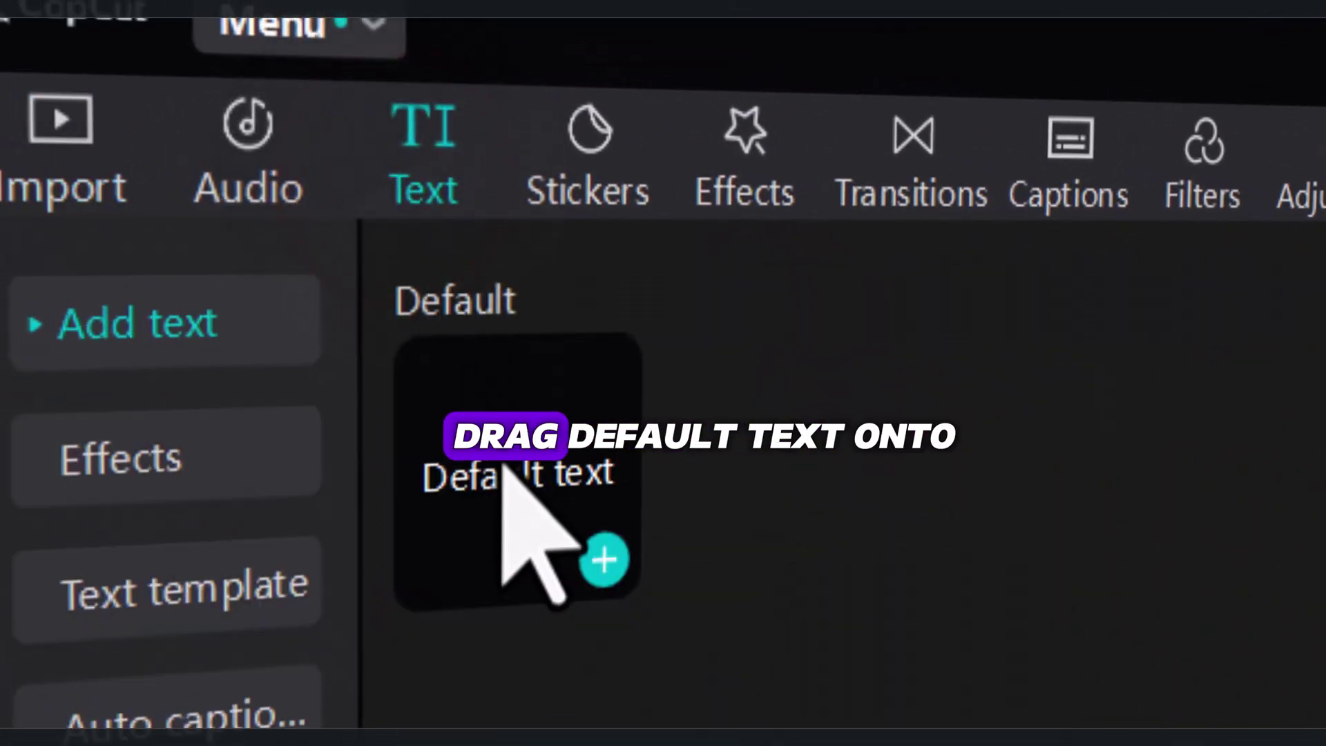
left_click_drag(503, 470, 514, 681)
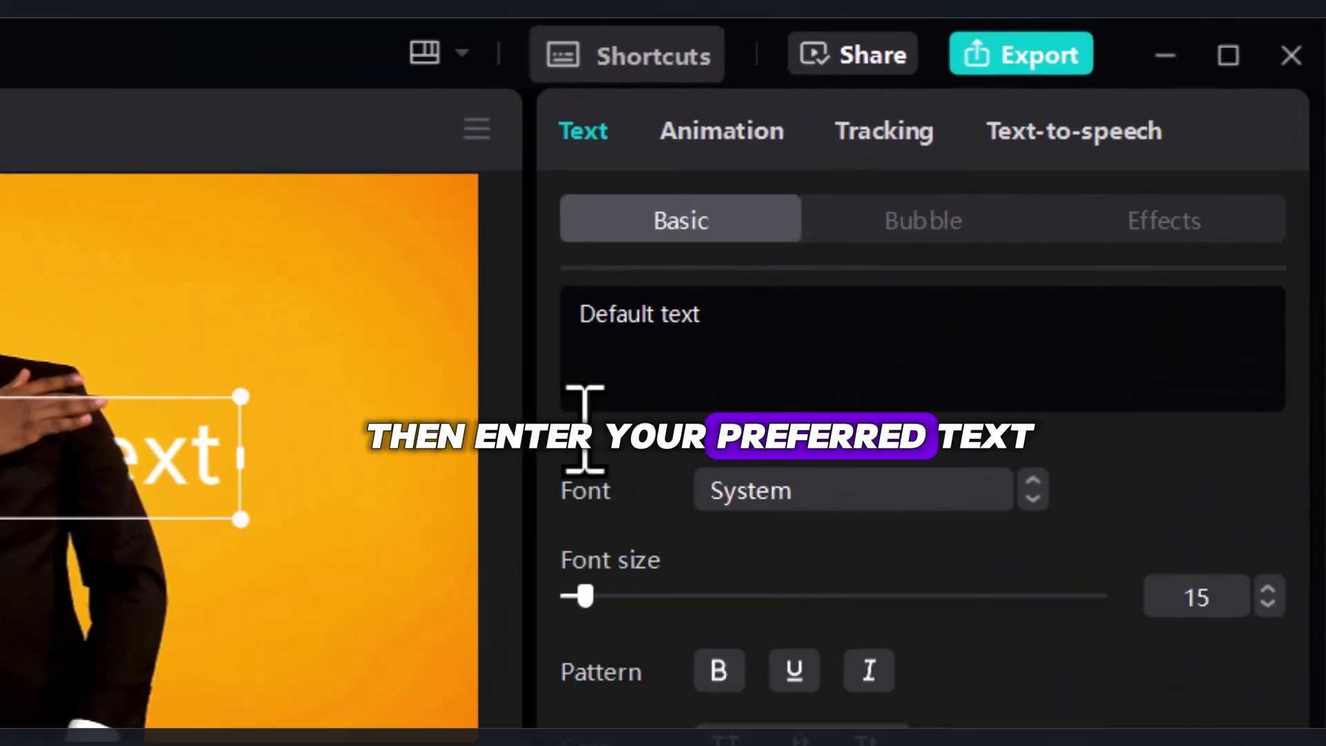
left_click(719, 325)
key("ctrl+a")
type("S")
left_click(833, 493)
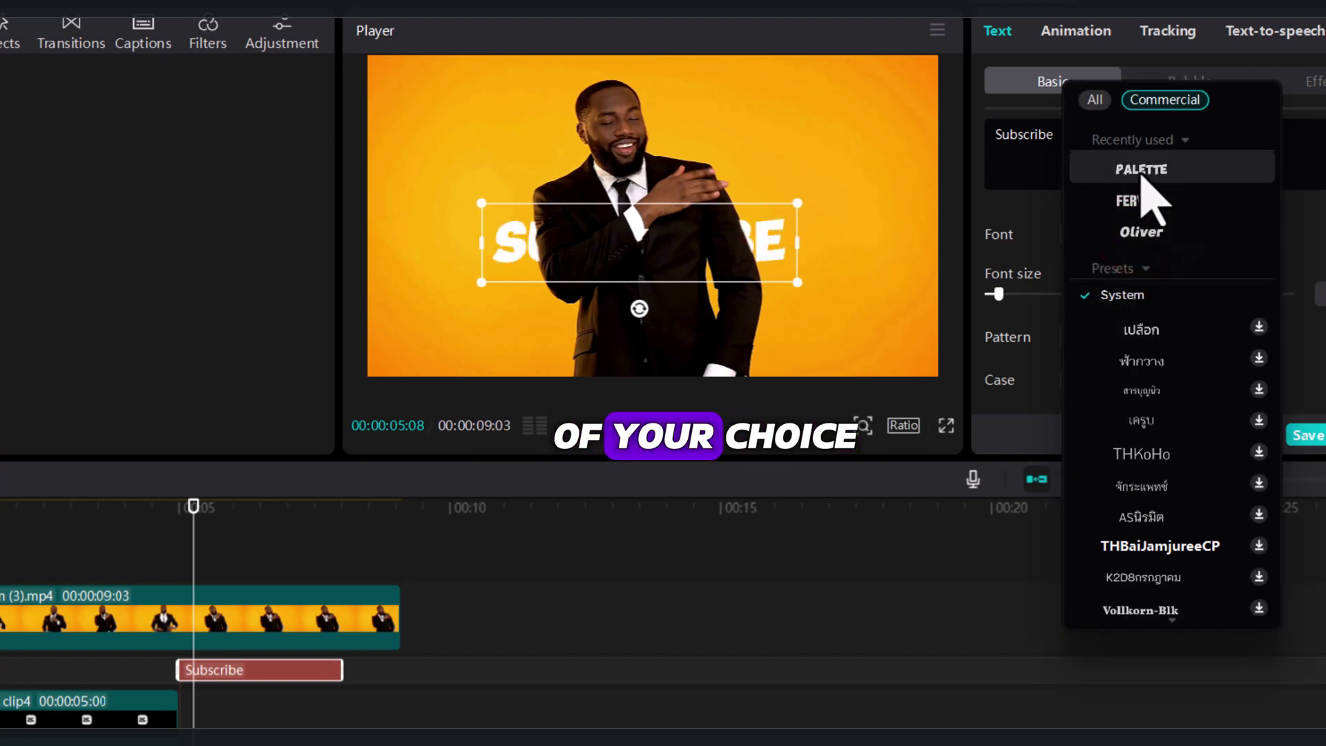
left_click(1141, 170)
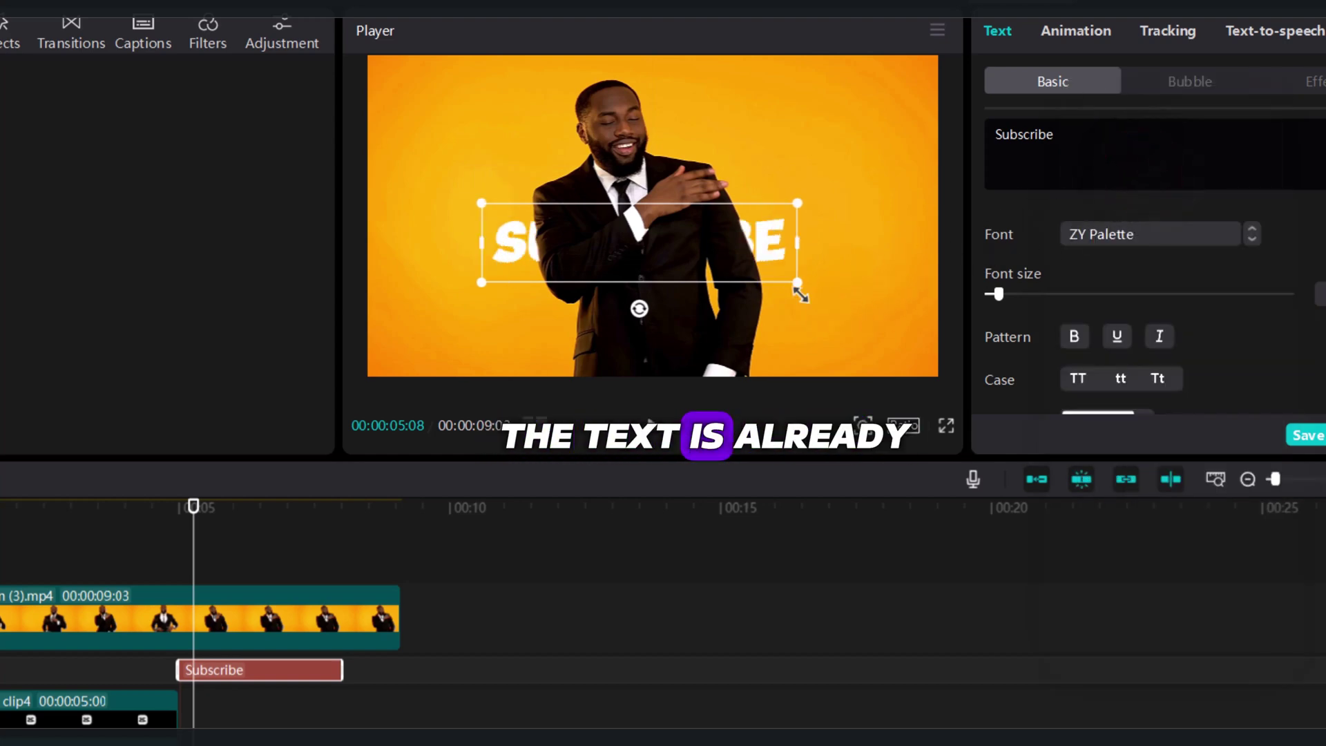
- Move the Subscribe text clip to a track above the cut-out video, starting at the playhead
scroll(1120, 326, "down", 2)
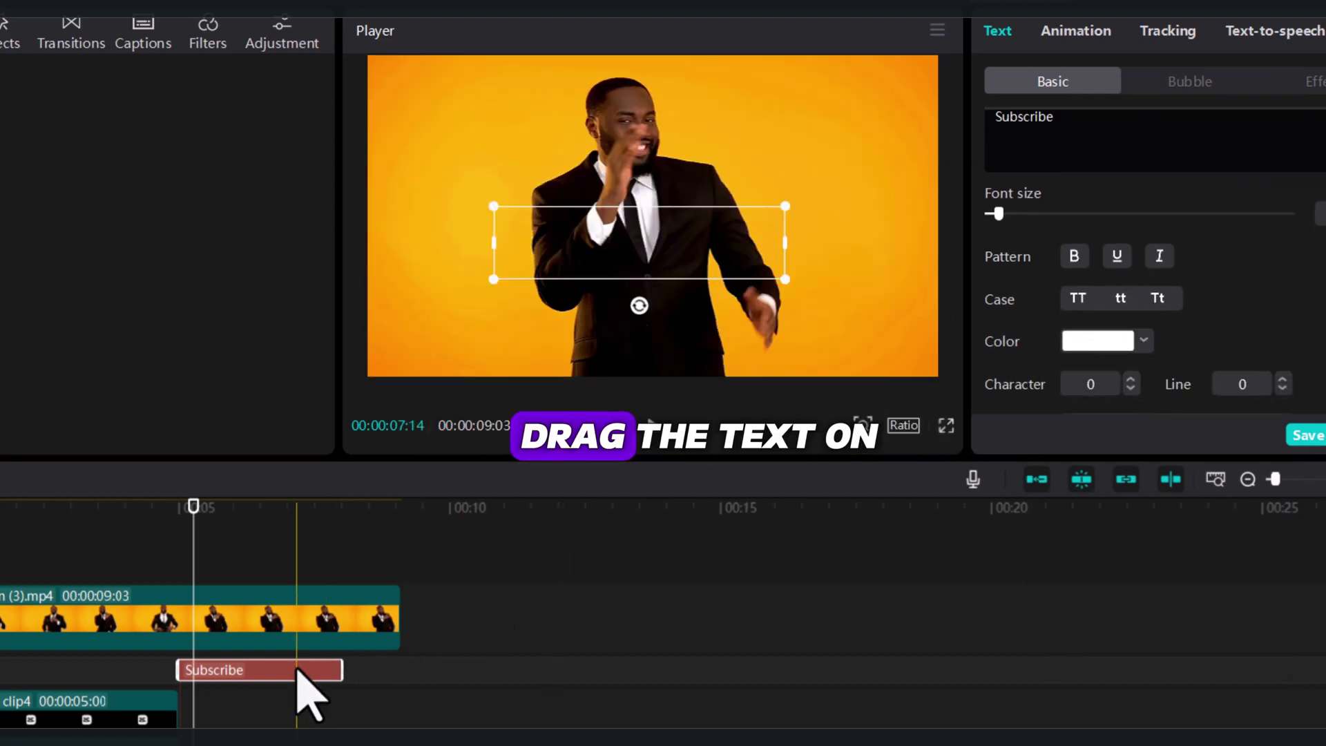
left_click_drag(284, 670, 301, 653)
left_click_drag(296, 568, 297, 571)
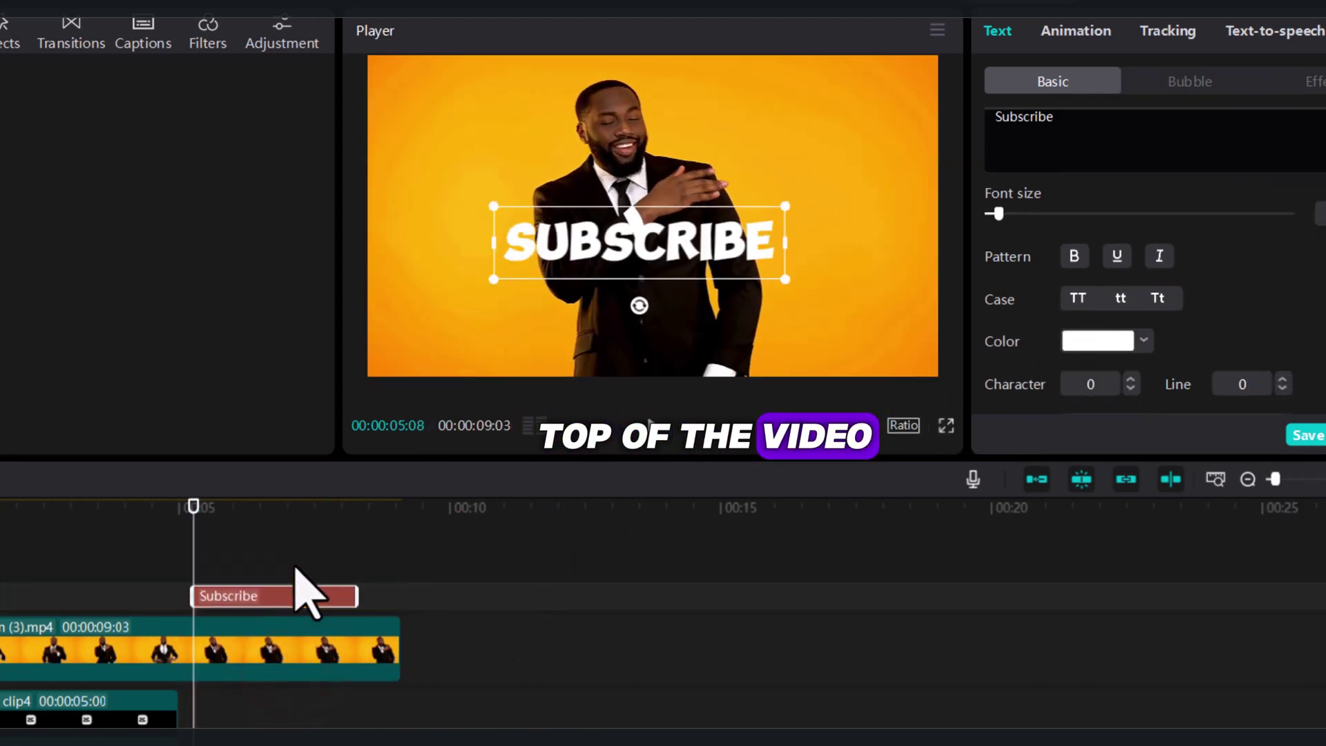
- Give the Subscribe text a black shadow with 17% bluriness and a black glow
scroll(1029, 301, "down", 6)
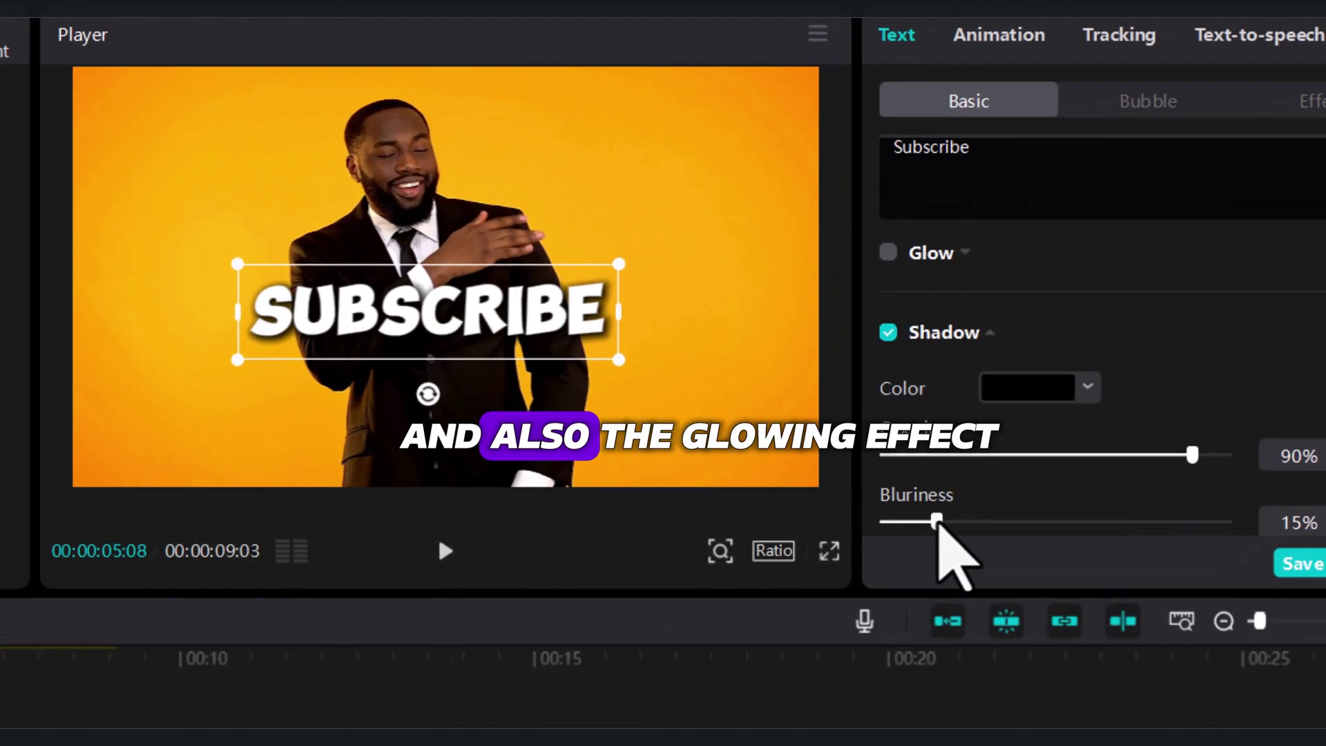
left_click_drag(935, 521, 921, 559)
left_click(860, 269)
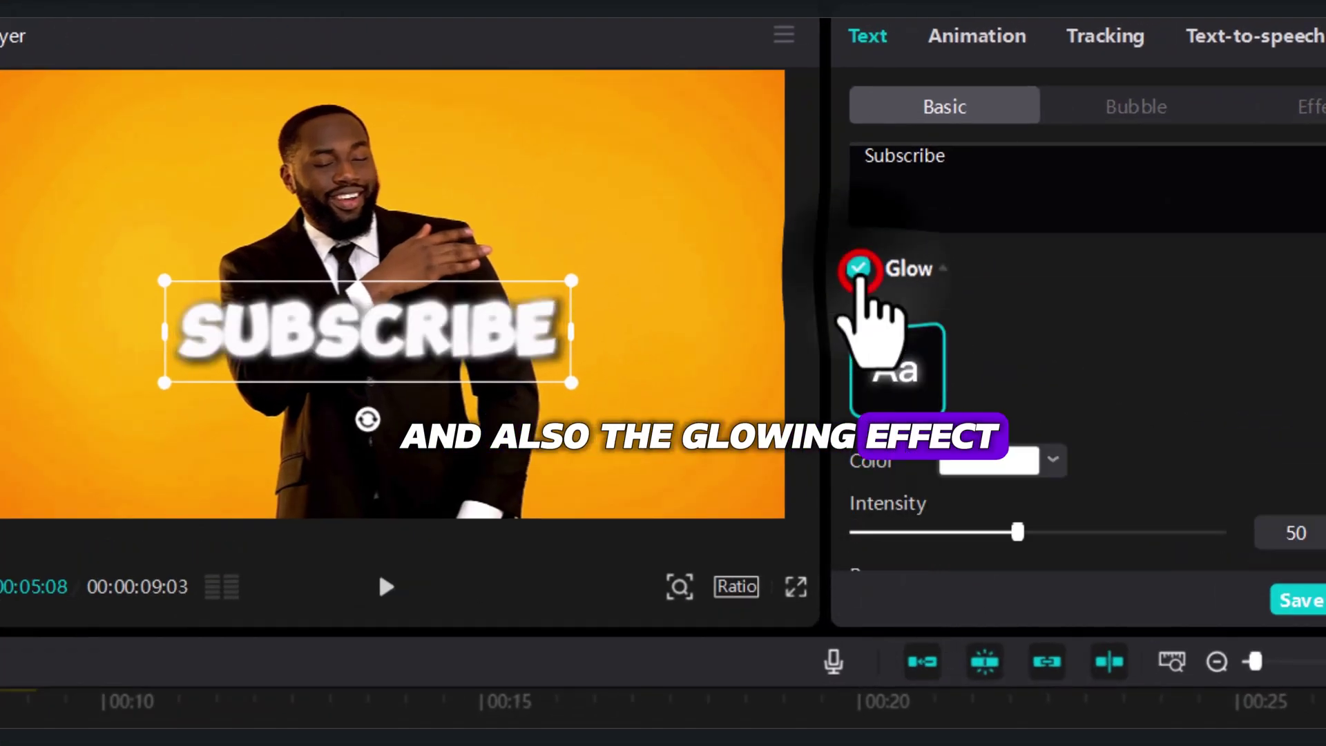
left_click(1054, 457)
left_click(865, 689)
left_click(1206, 659)
scroll(962, 459, "up", 5)
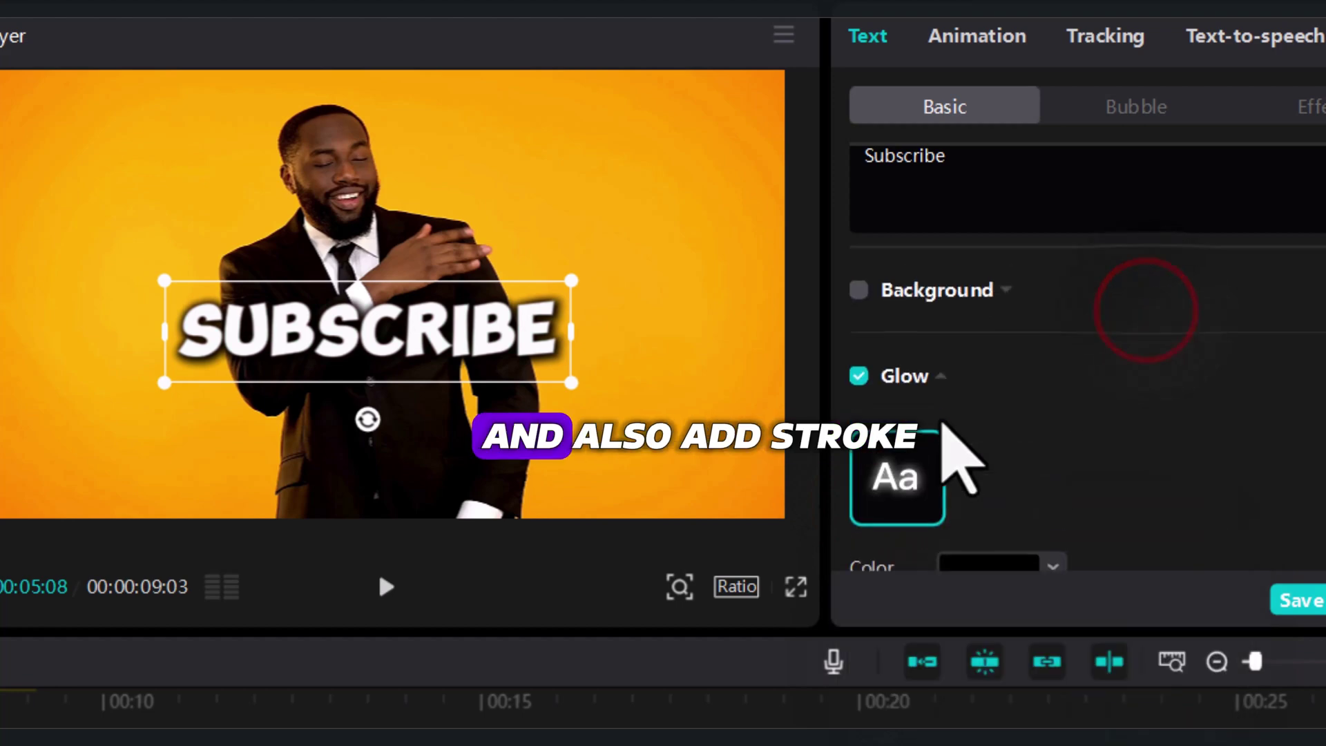
scroll(870, 463, "down", 5)
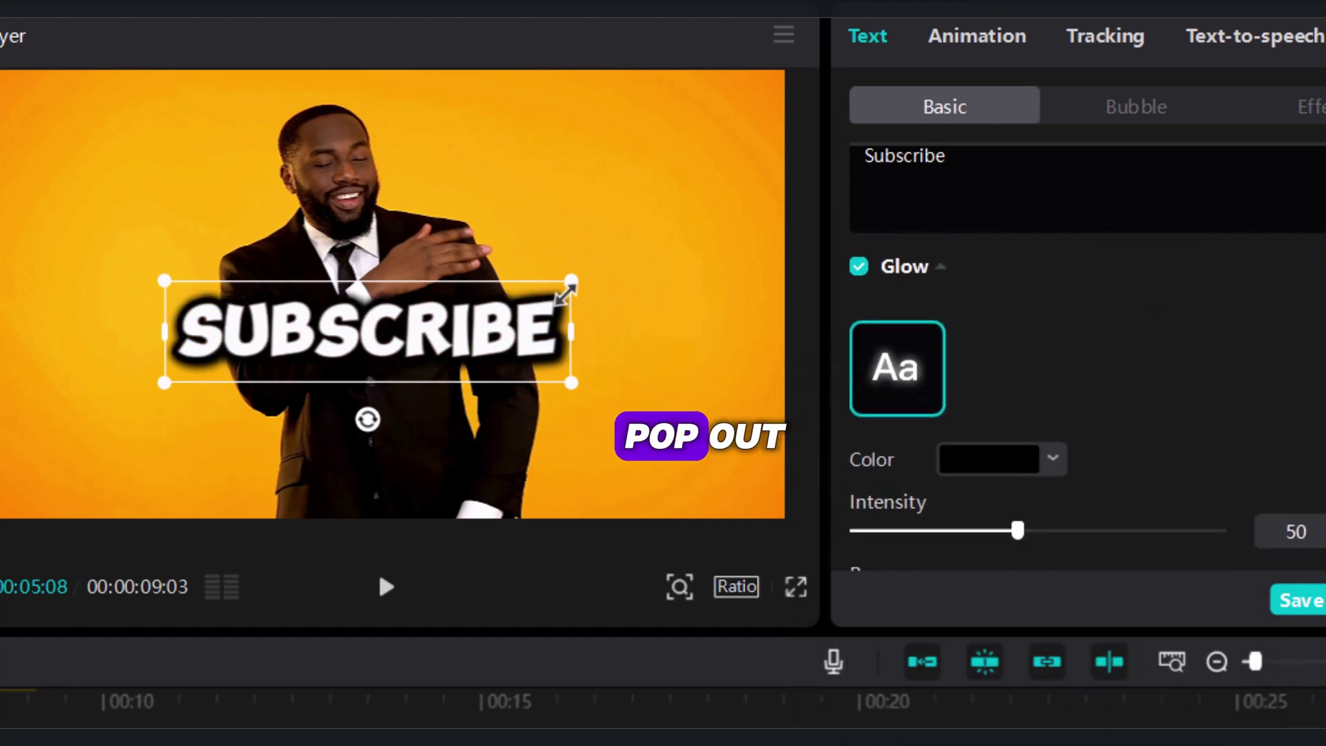
- Shrink the Subscribe text in the preview and move its clip back beneath the cut-out video
left_click_drag(571, 281, 509, 349)
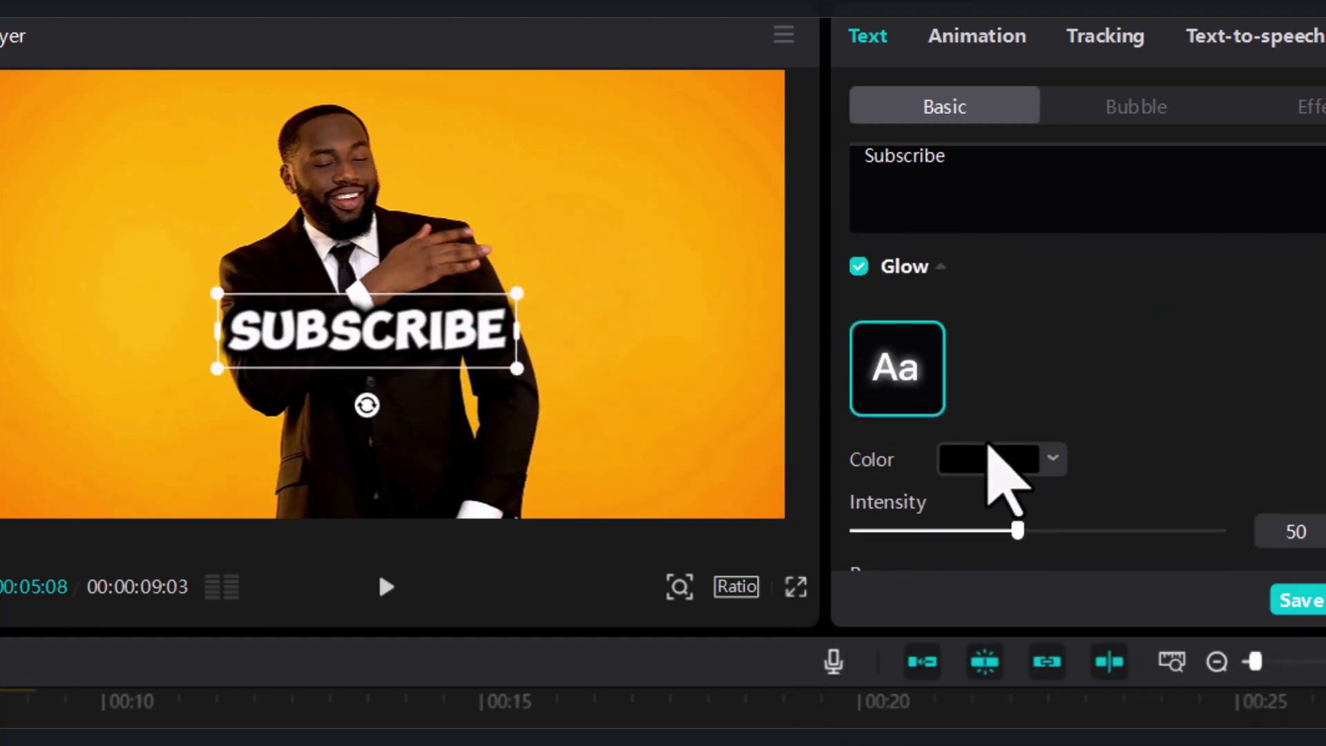
scroll(995, 463, "down", 2)
scroll(992, 450, "down", 3)
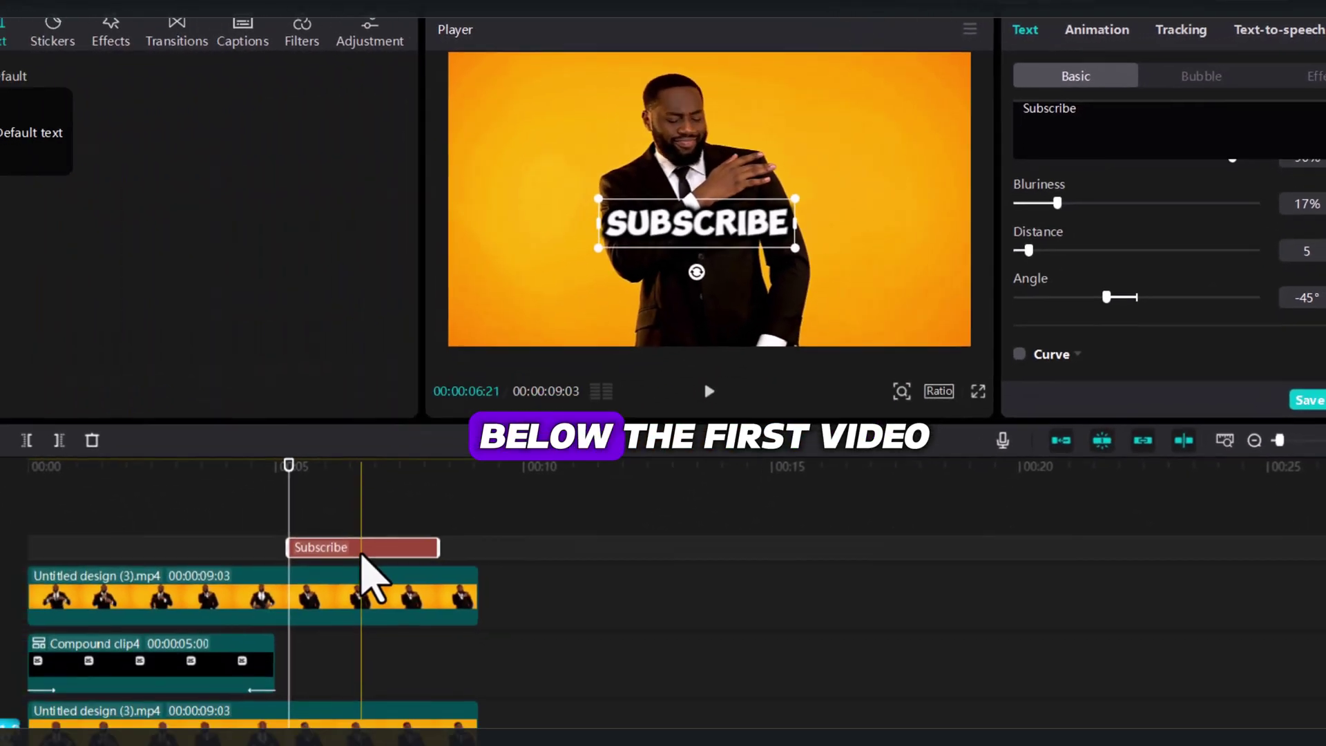
left_click_drag(361, 553, 346, 622)
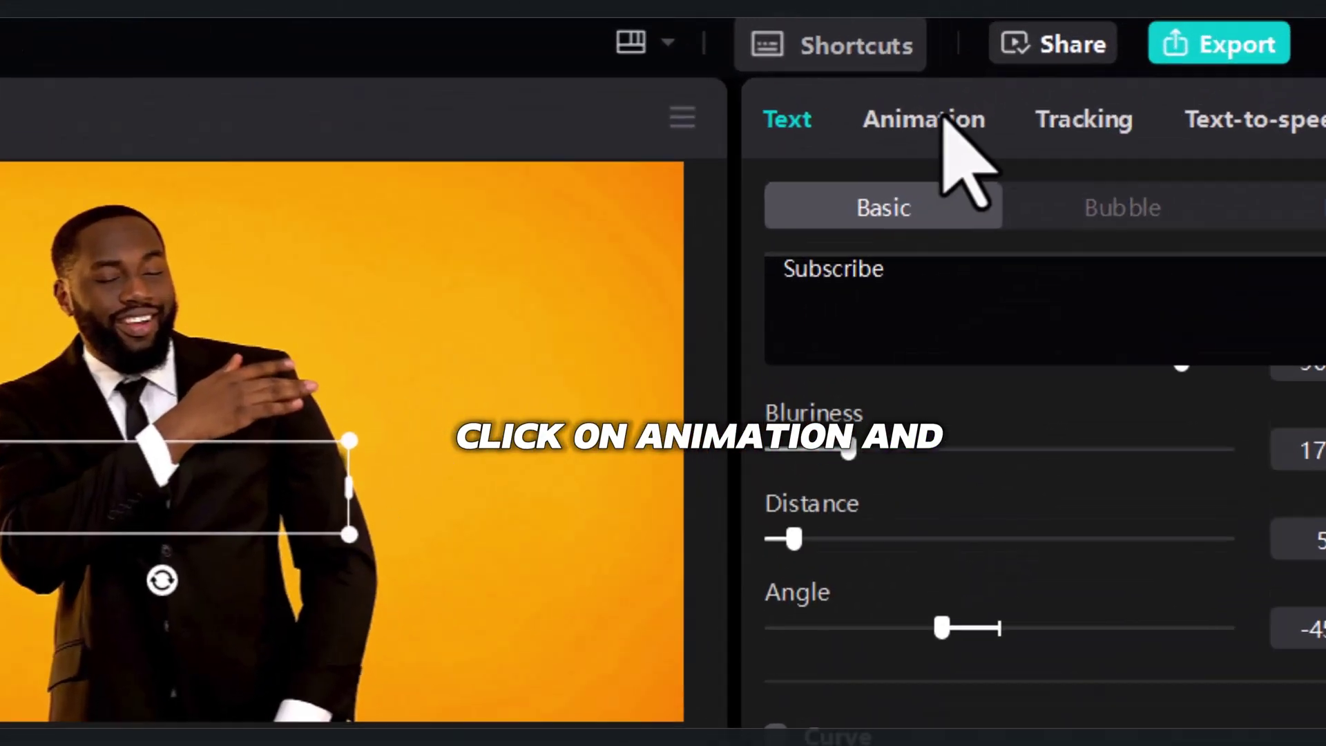
- Apply the loop animation named "Gush…" to the Subscribe text
left_click(945, 118)
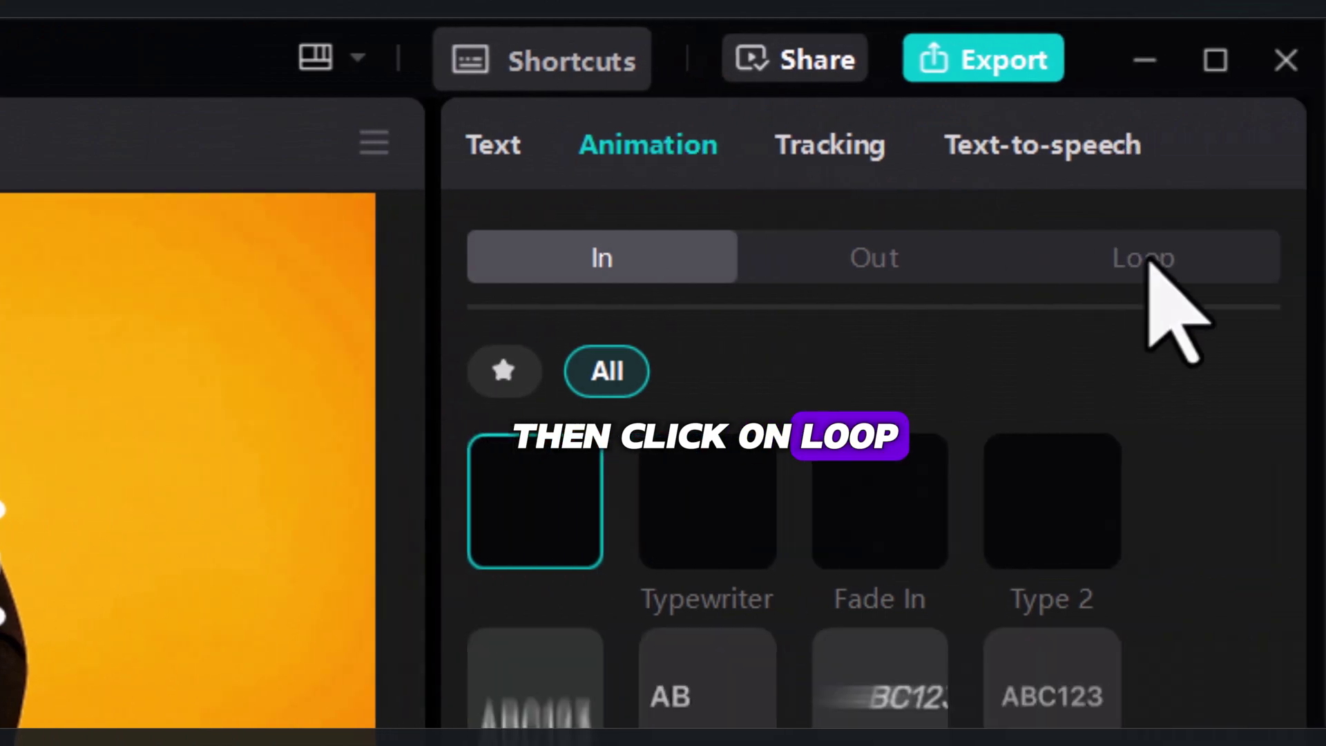
left_click(1325, 208)
scroll(891, 470, "down", 3)
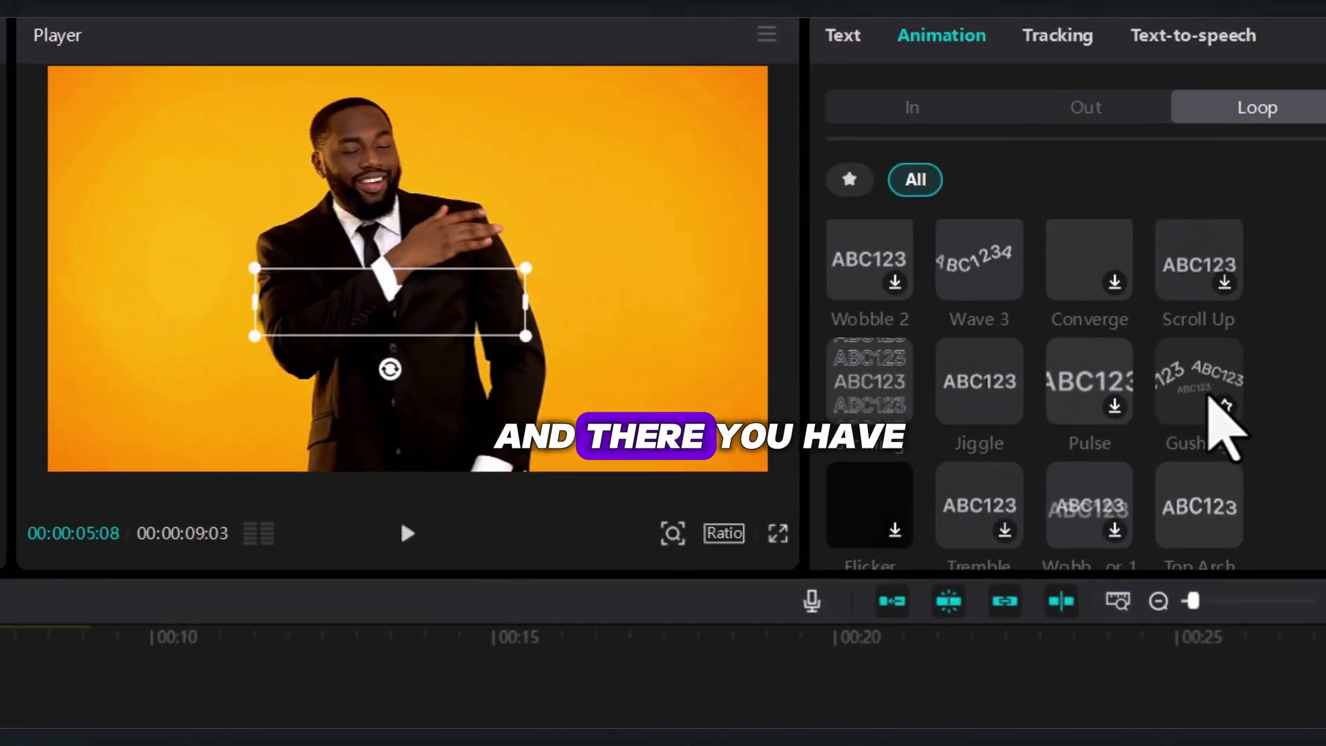
left_click(1208, 399)
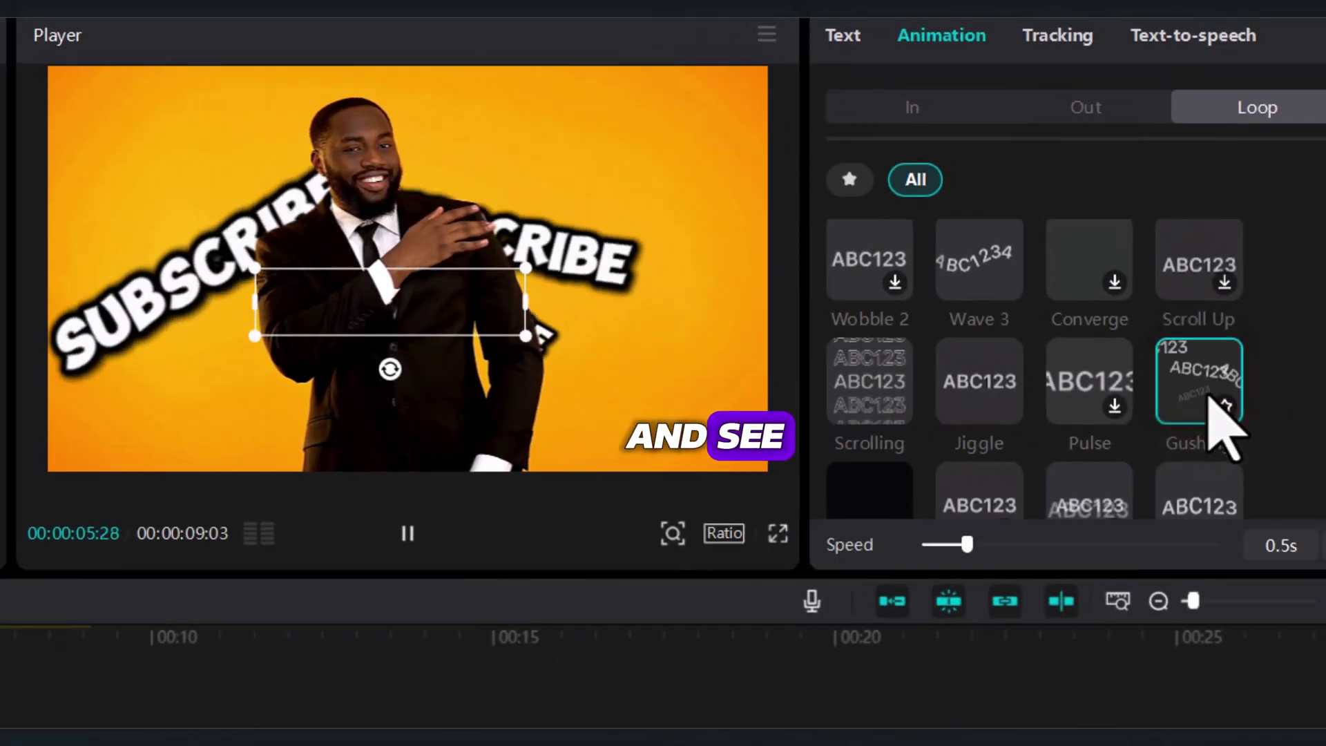